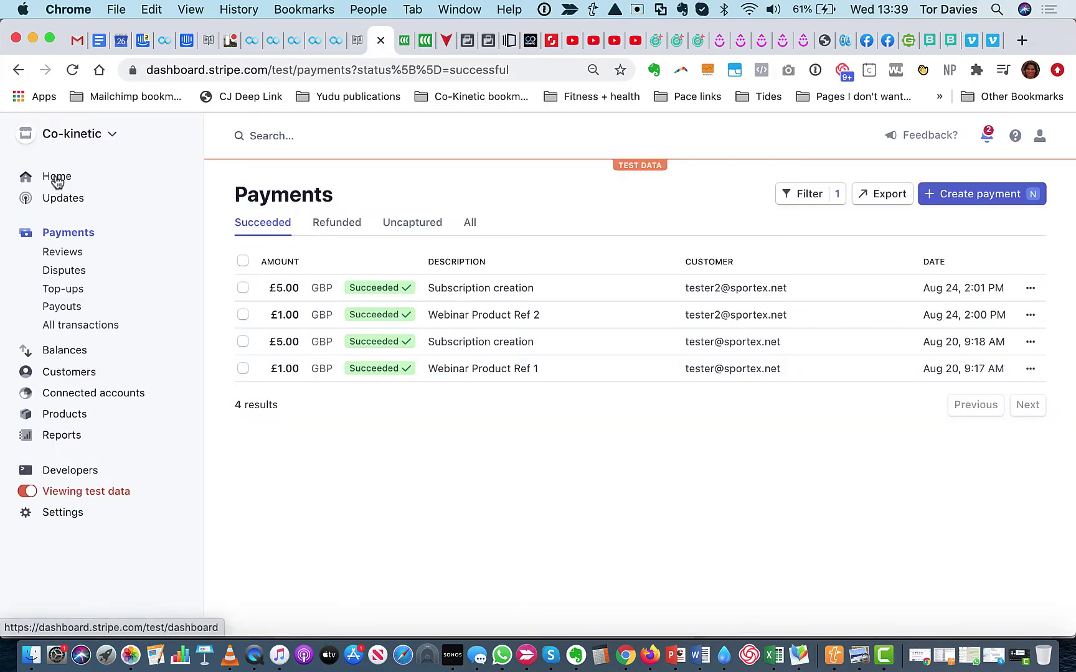
Confirm the password from Home and switch the Co-kinetic dashboard from test data to live data
left_click(56, 179)
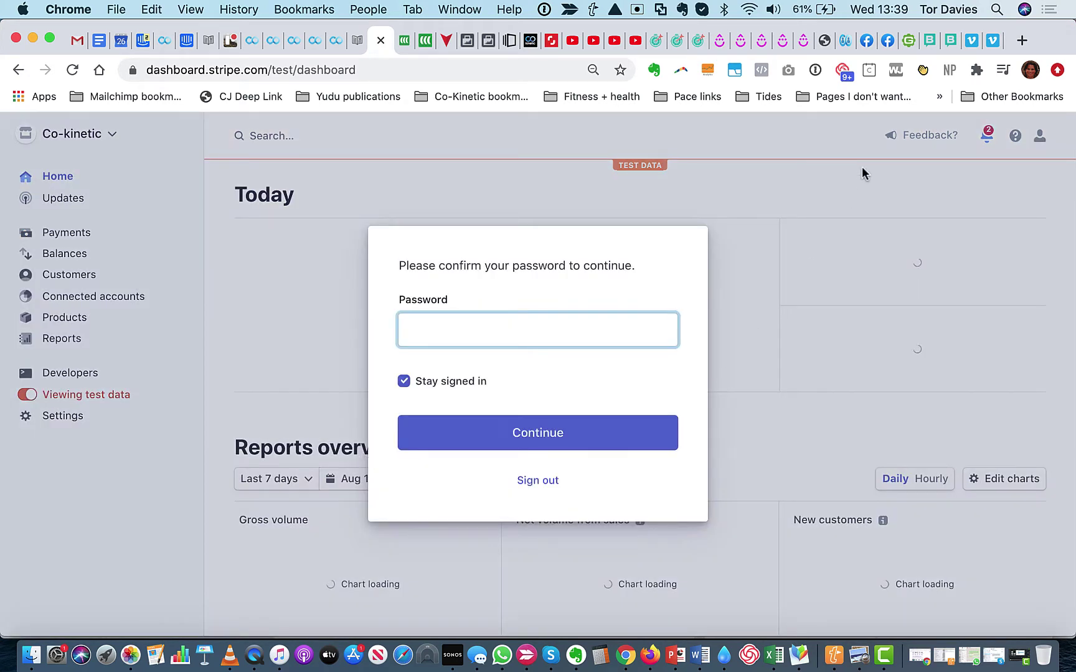
left_click(509, 429)
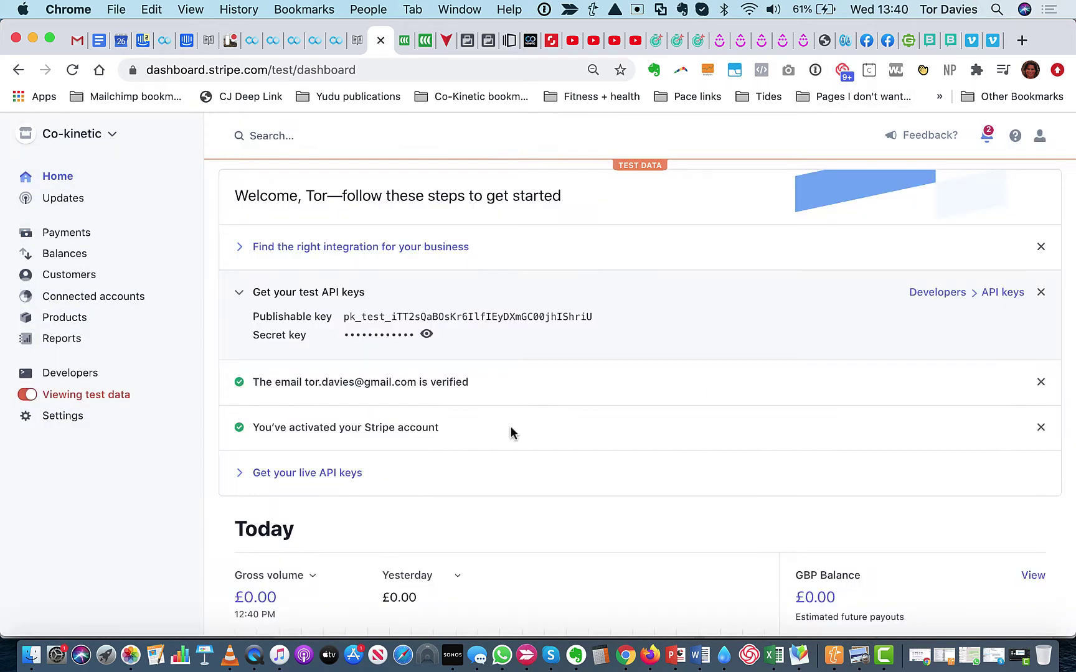
left_click(24, 398)
scroll(471, 330, "down", 4)
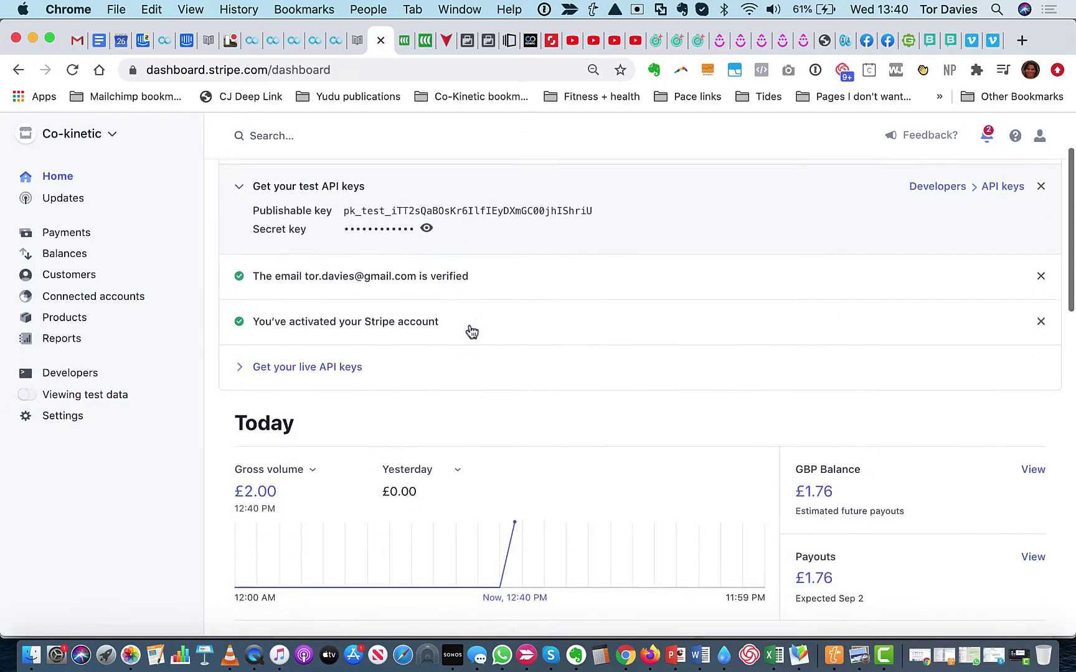
scroll(470, 330, "down", 5)
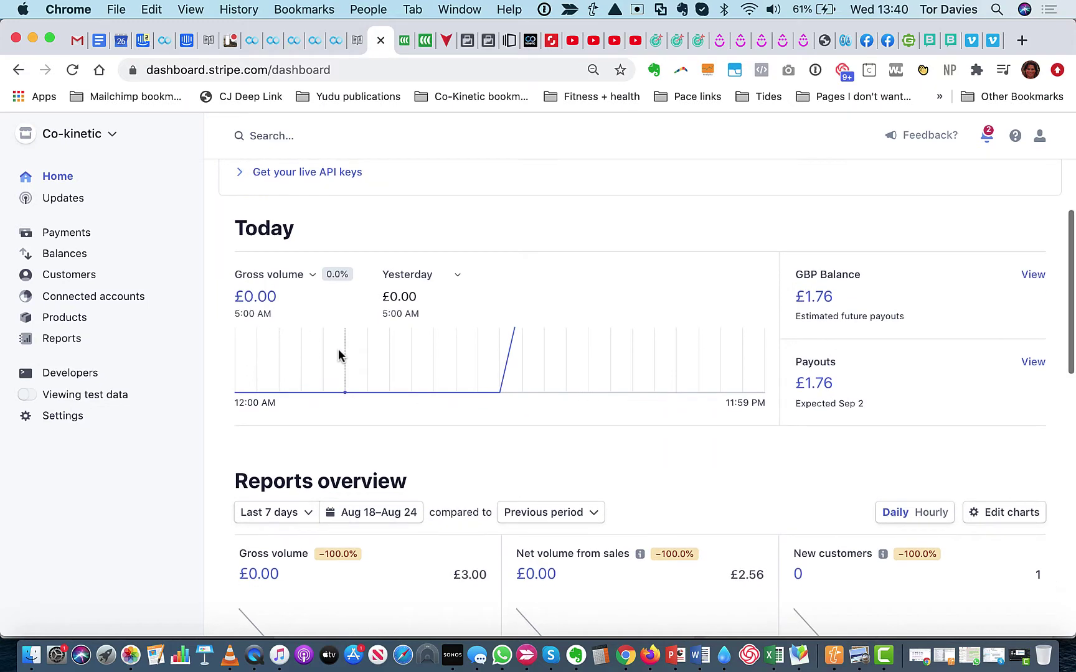
scroll(339, 352, "down", 1)
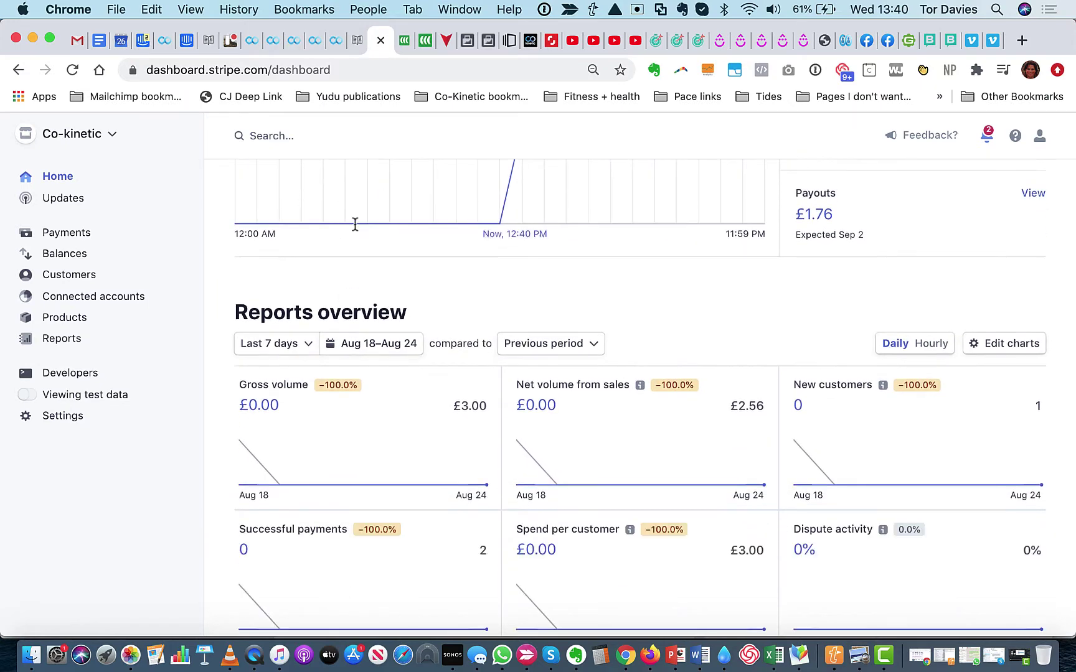
scroll(516, 397, "up", 1)
scroll(516, 396, "up", 1)
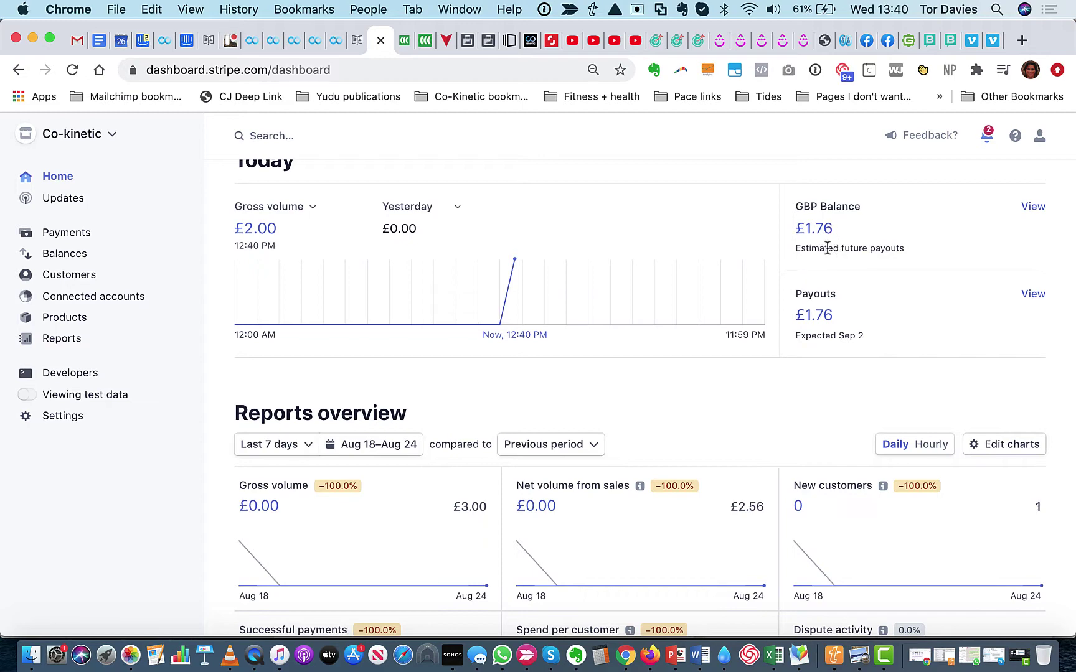
scroll(827, 247, "up", 4)
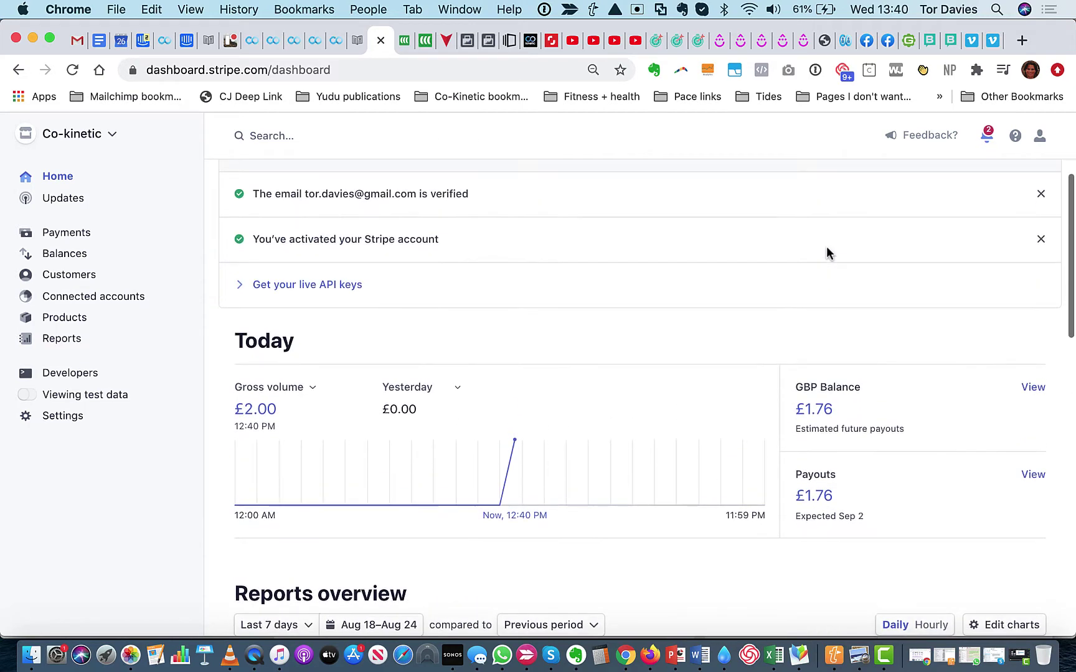
scroll(826, 247, "down", 3)
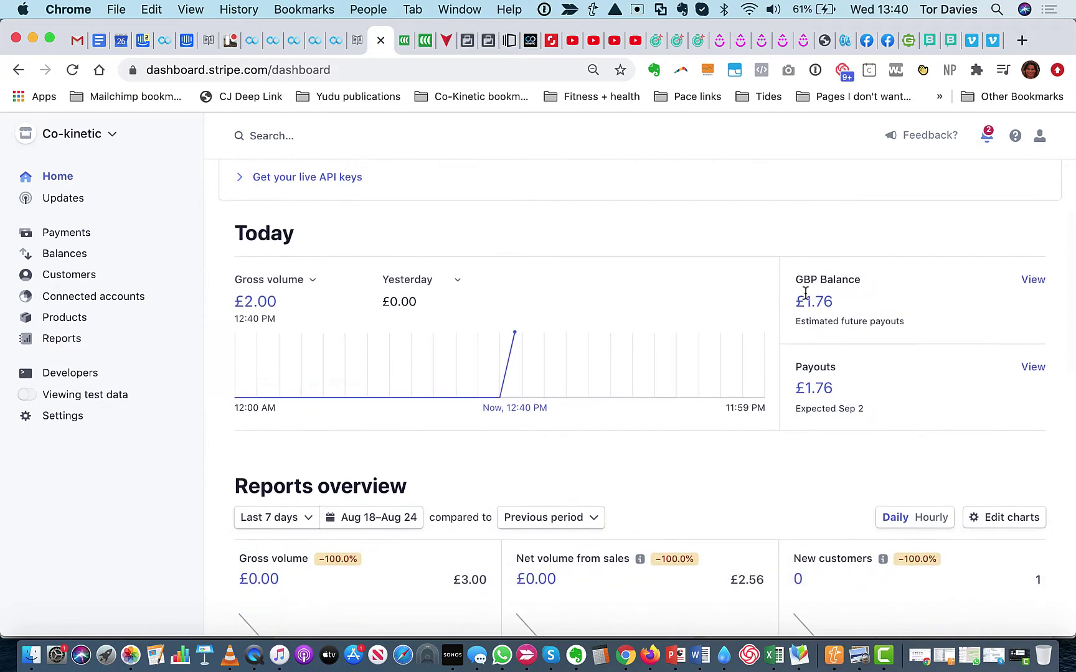
scroll(821, 309, "down", 5)
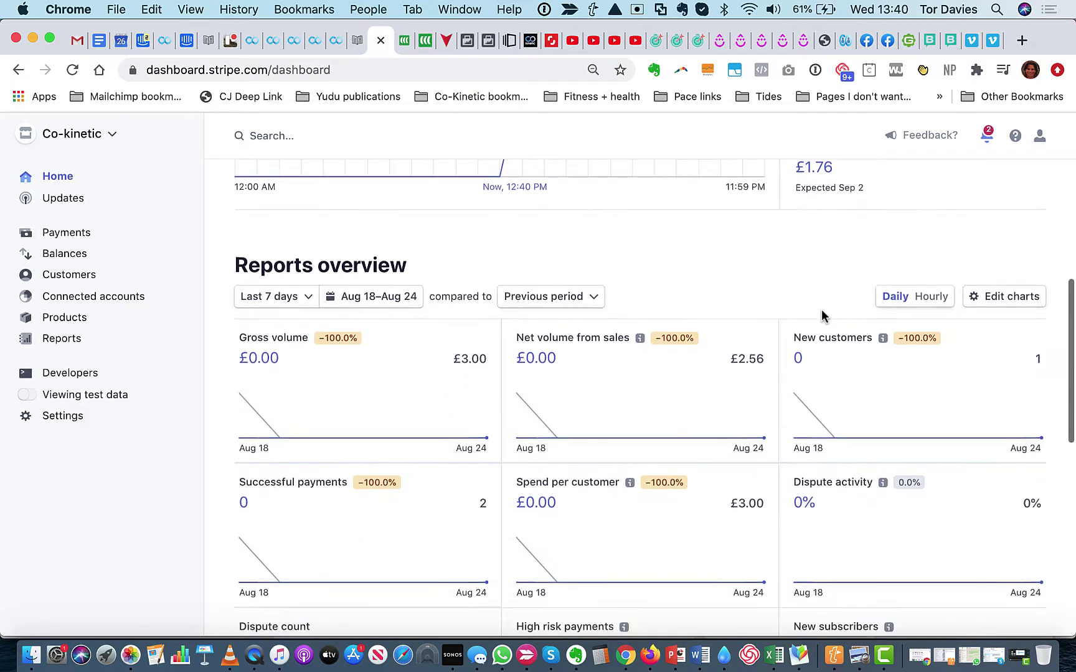
scroll(821, 308, "up", 3)
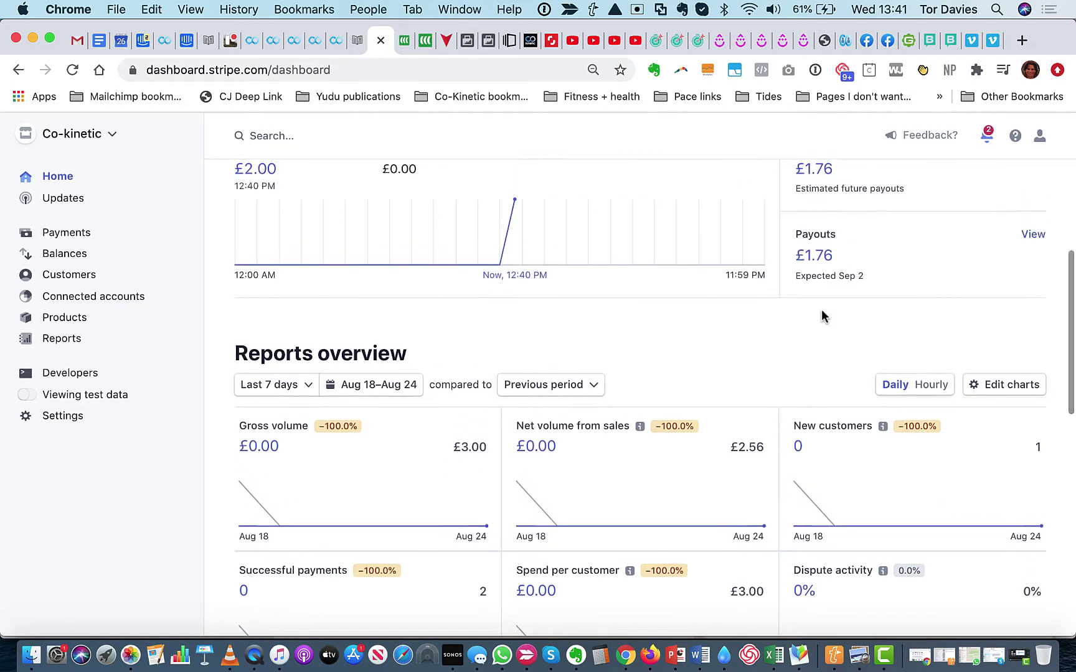
scroll(822, 308, "down", 3)
scroll(821, 308, "up", 5)
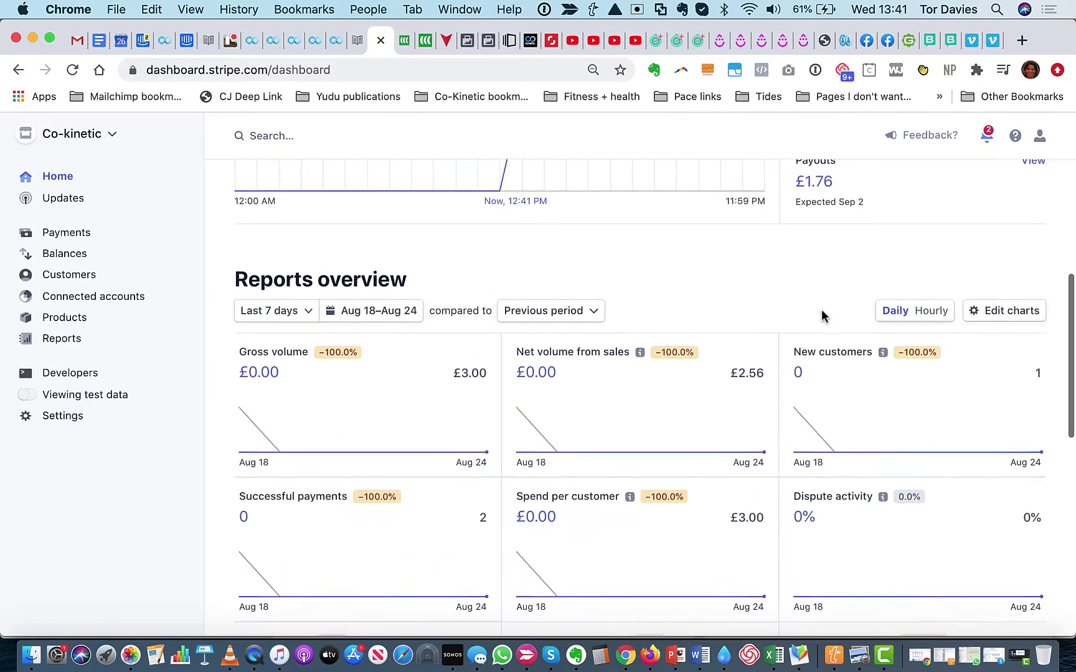
Open the top live £2.00 Subscription creation payment and review its details, including the £1.77 net
left_click(68, 234)
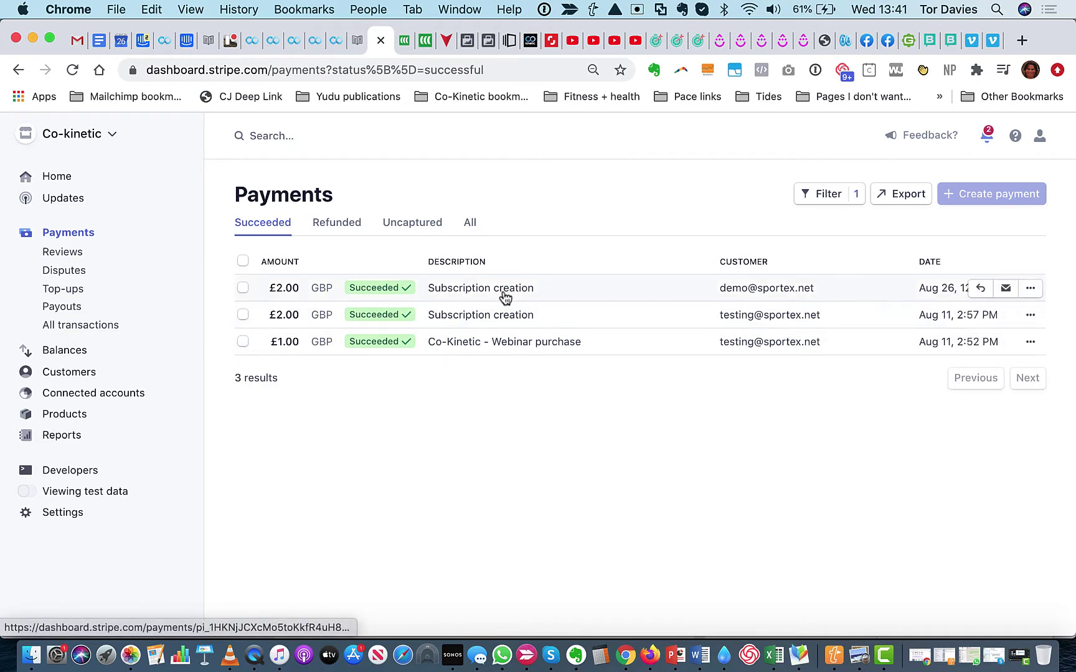
left_click(740, 292)
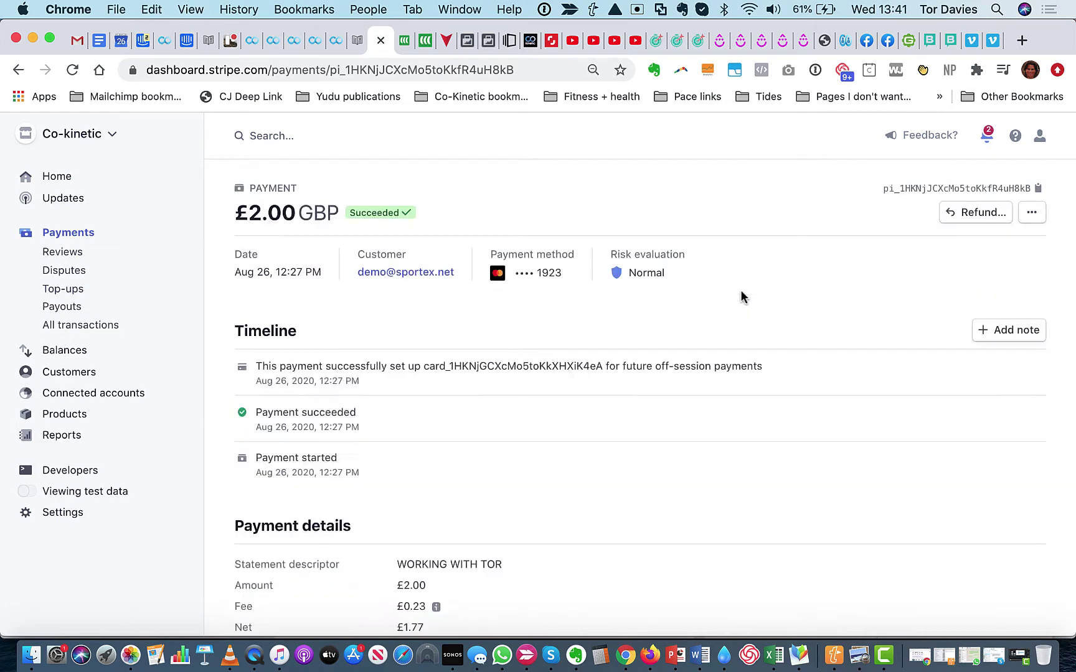
scroll(741, 292, "down", 5)
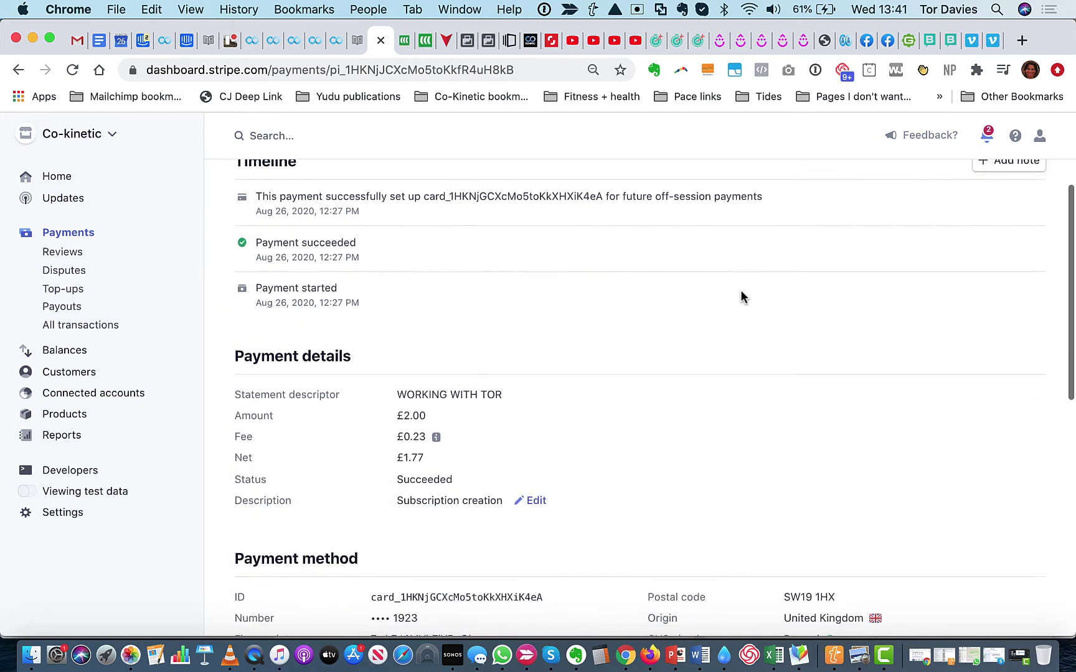
scroll(740, 297, "down", 10)
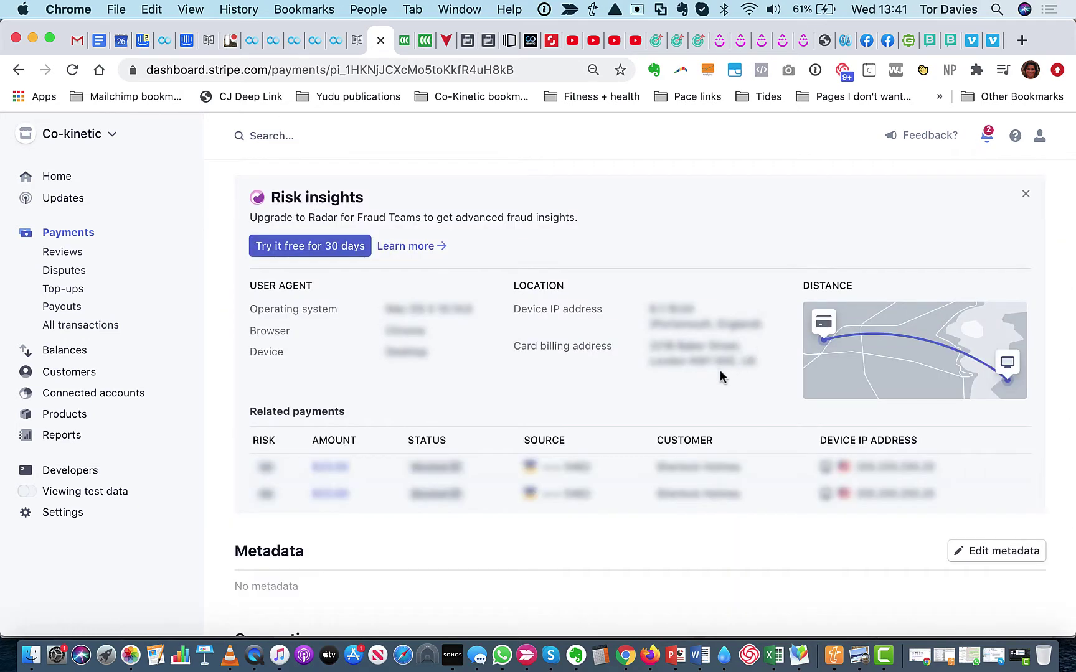
scroll(720, 371, "down", 10)
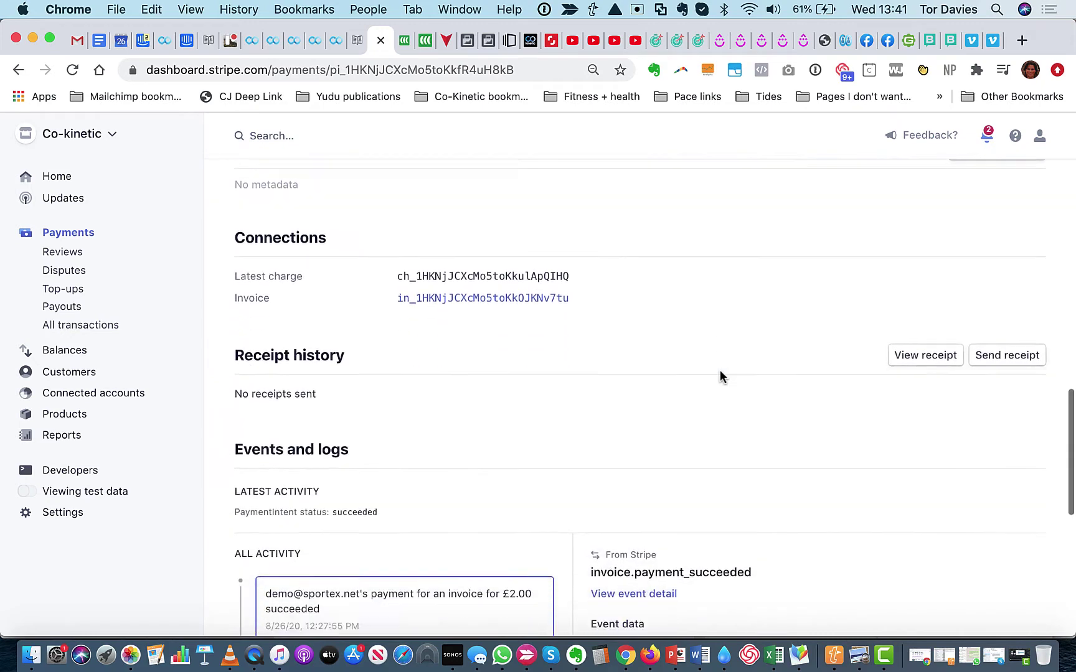
scroll(721, 376, "down", 5)
scroll(721, 377, "up", 15)
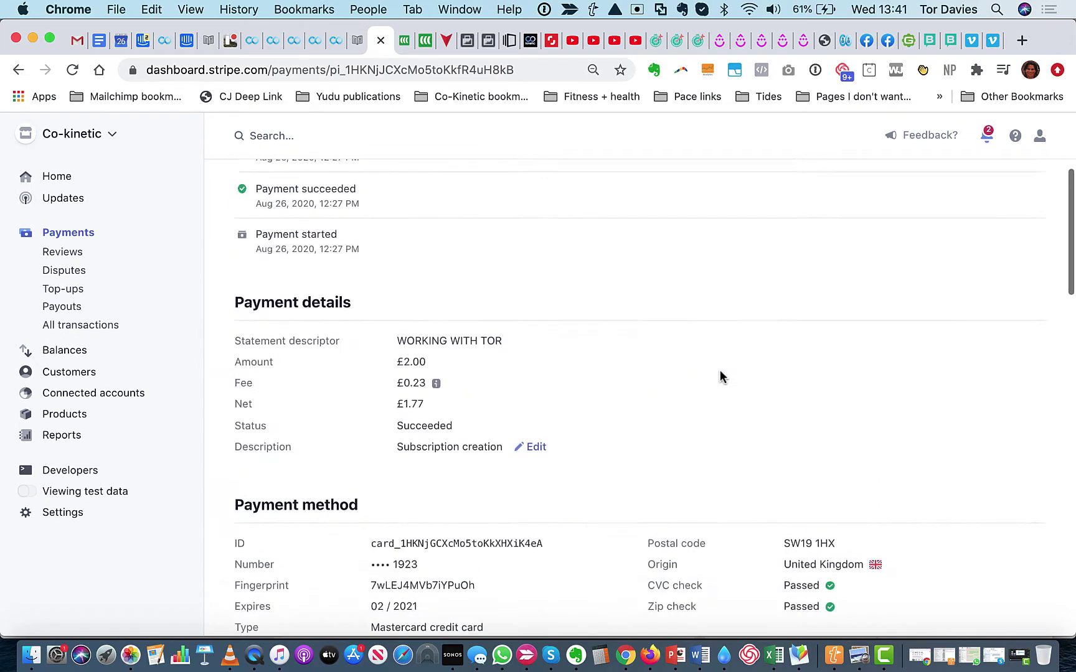
scroll(720, 376, "up", 3)
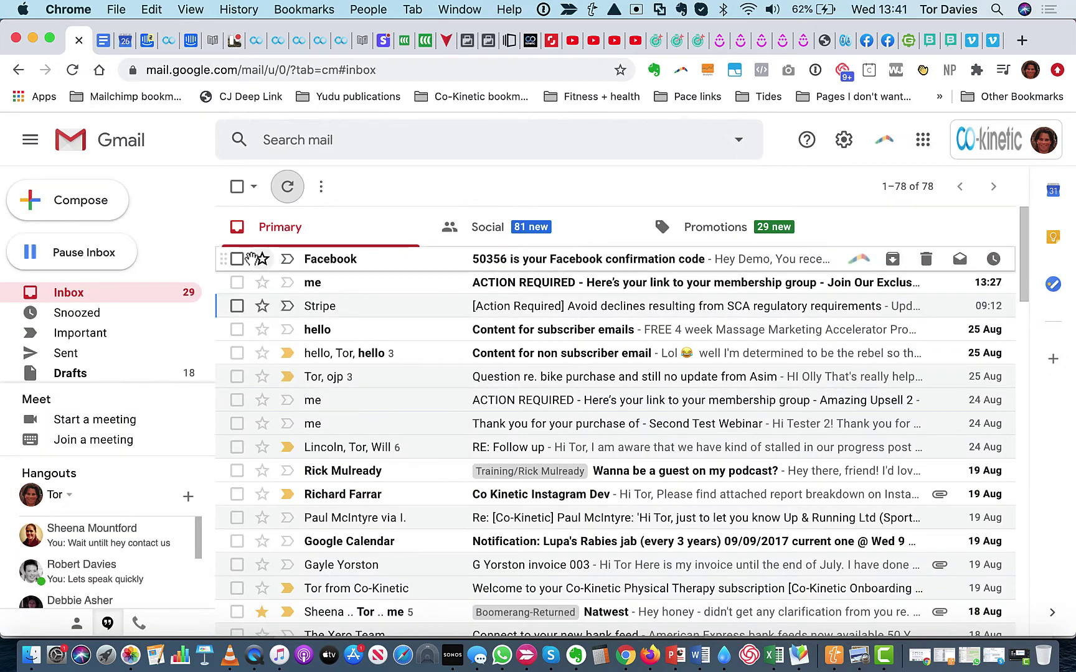
Delete the Facebook confirmation-code email, then read the ACTION REQUIRED email with its Facebook group join link
left_click(237, 259)
left_click(361, 188)
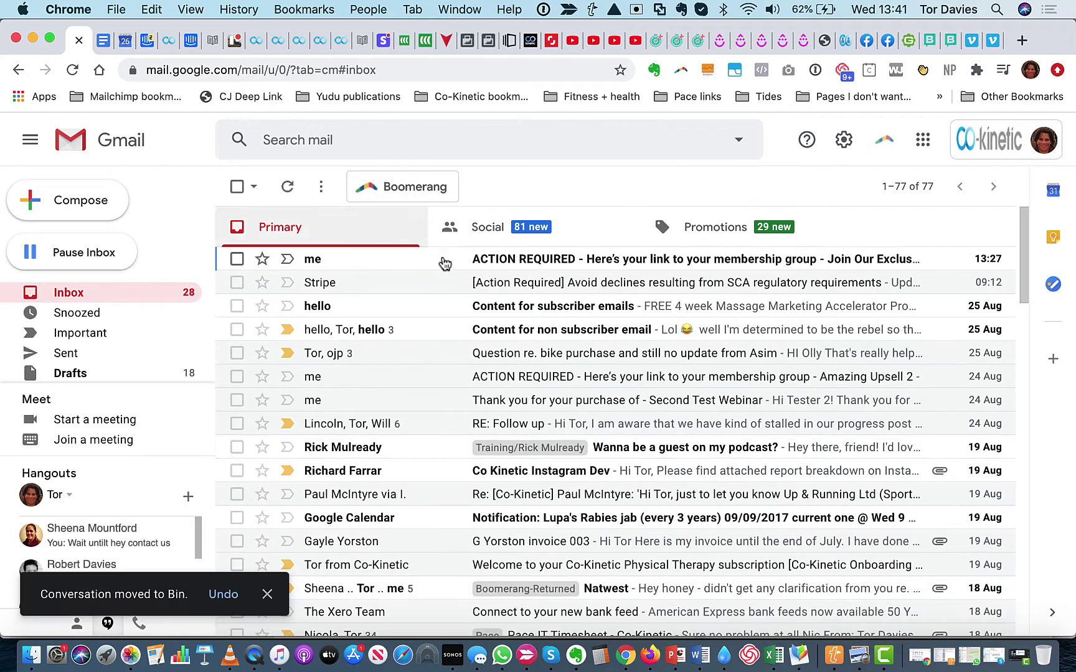
left_click(540, 259)
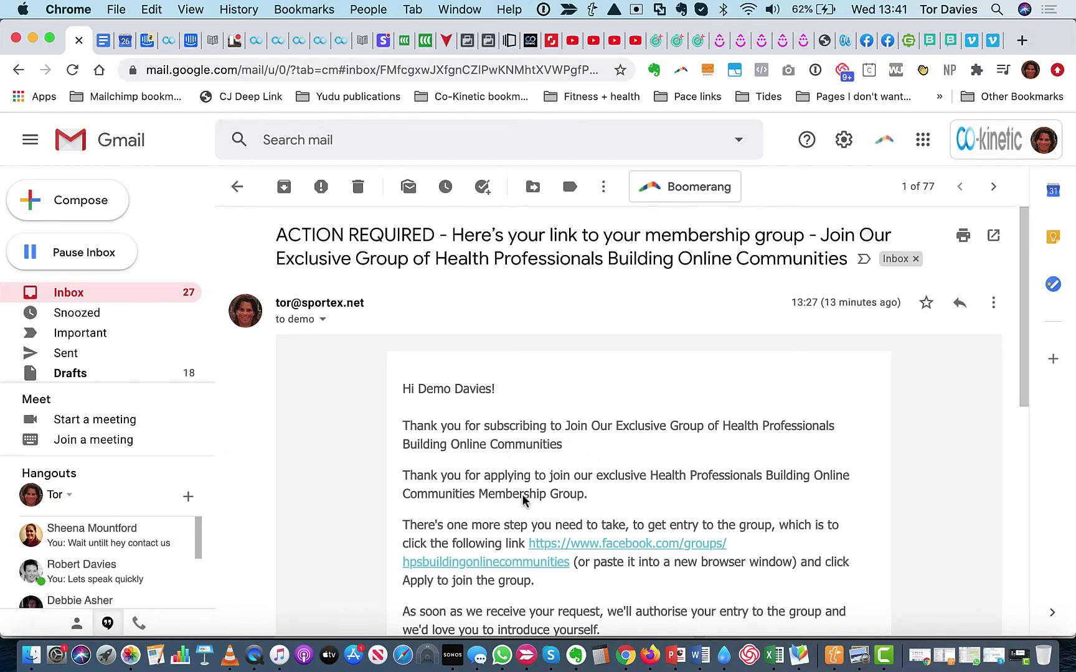
scroll(523, 500, "down", 1)
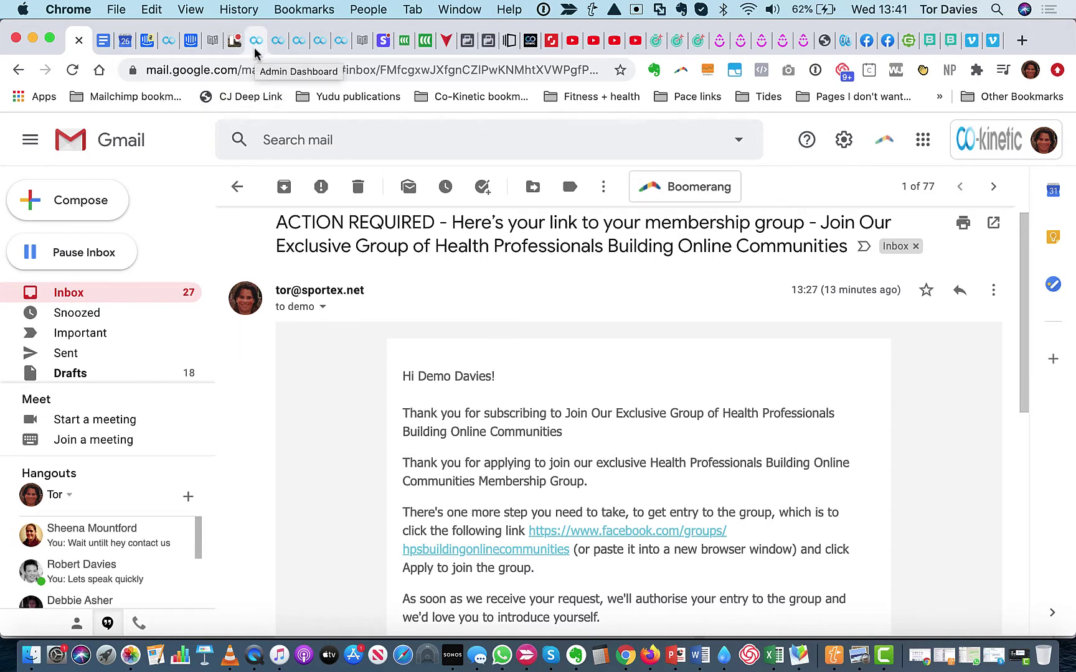
Go to Co-Kinetic's Campaigns page and scroll down to the Online Presentations table
left_click(298, 53)
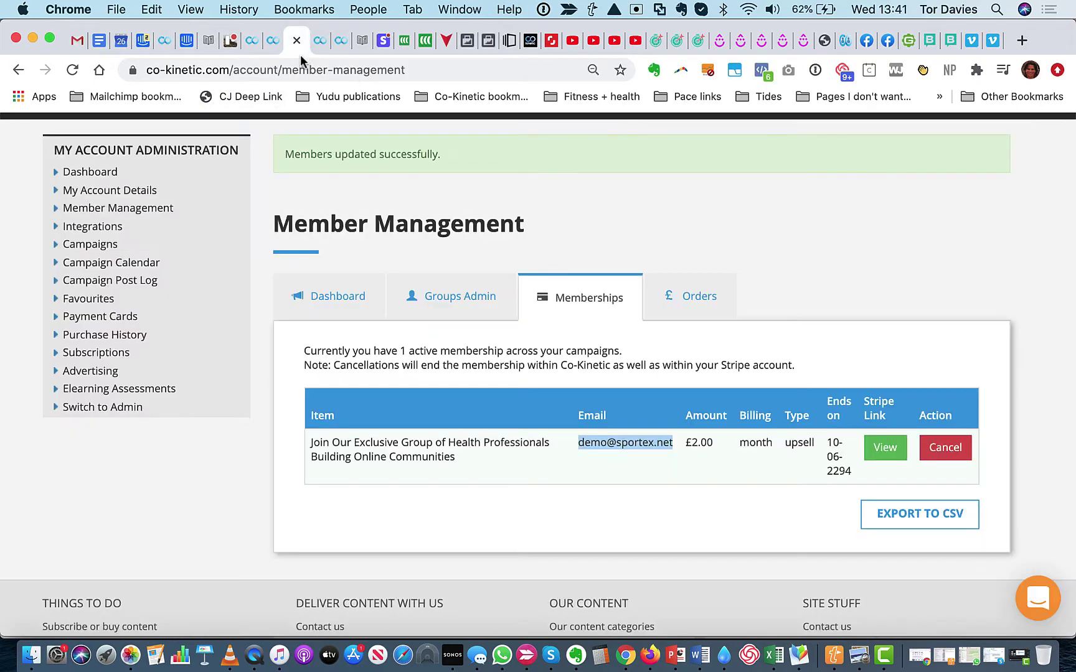
left_click(102, 245)
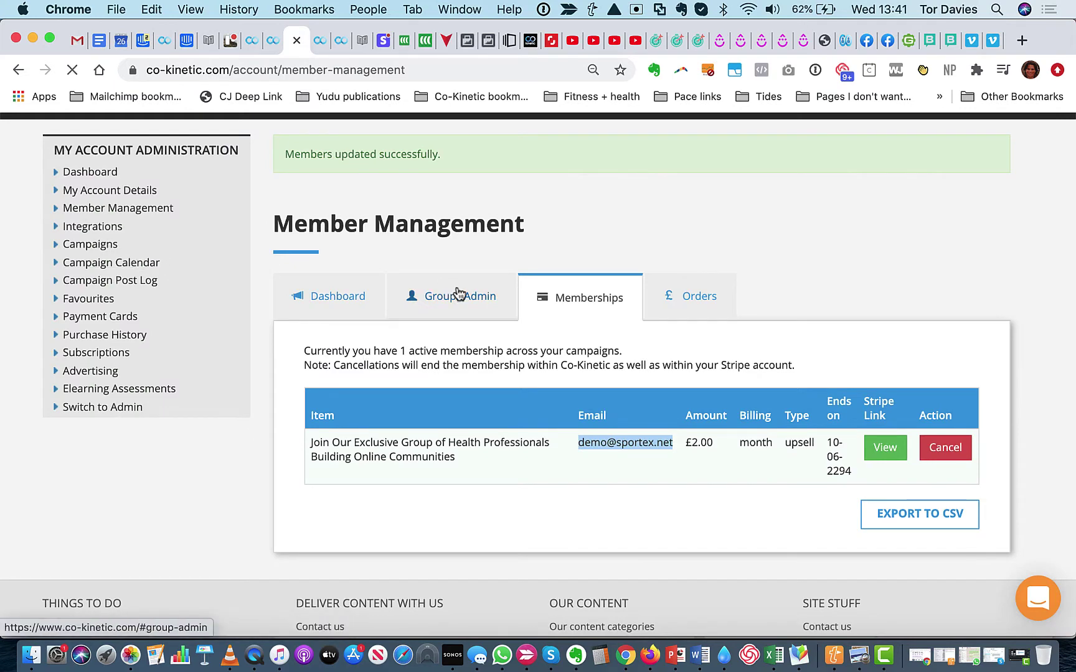
scroll(459, 292, "down", 10)
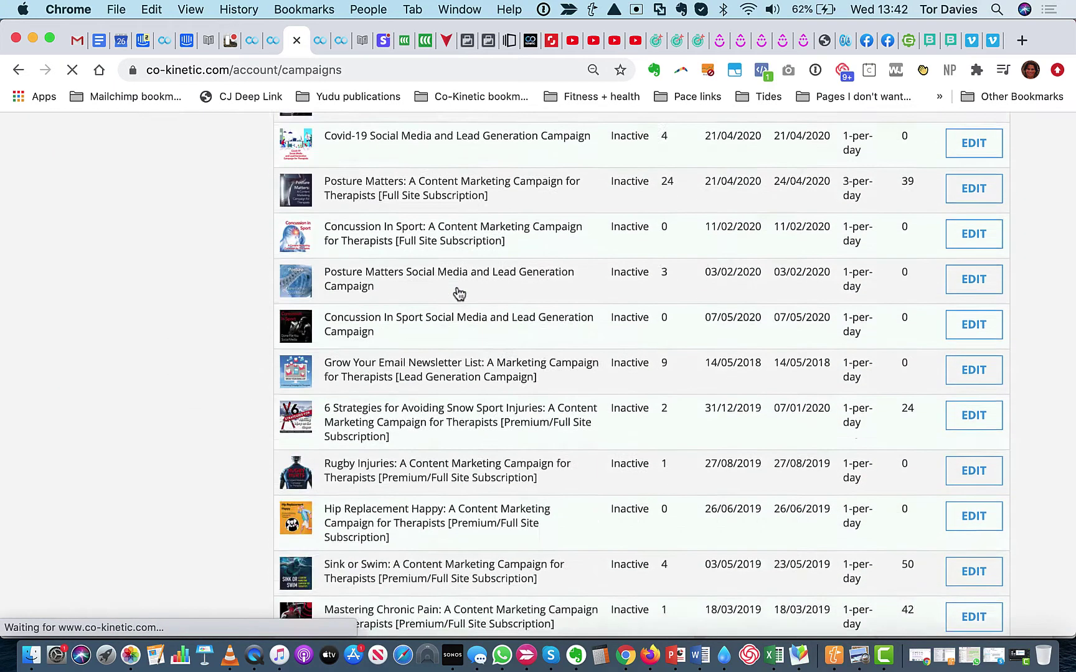
scroll(459, 293, "down", 20)
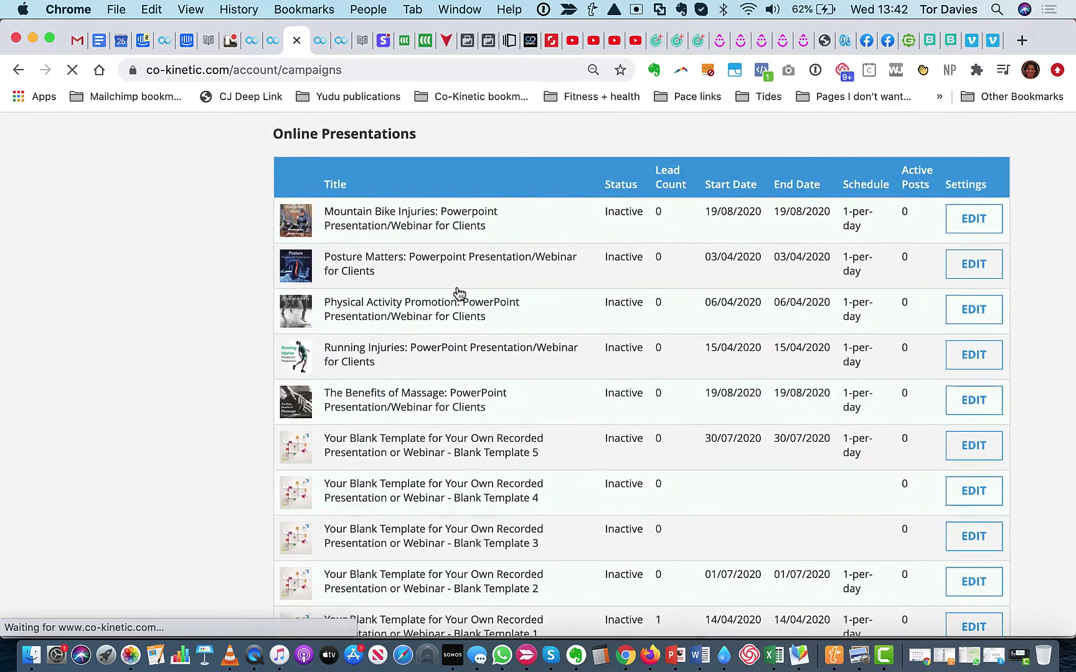
scroll(459, 292, "down", 10)
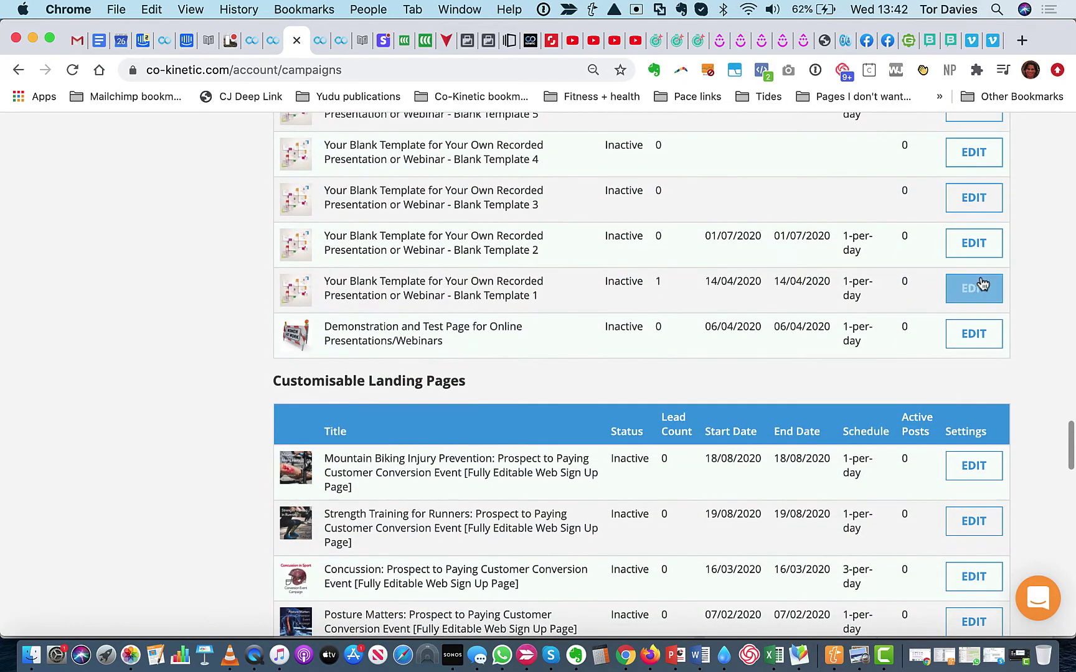
Edit the Blank Template 1 campaign and bring up its Landing Page Upsell Post Purchase Description
left_click(975, 291)
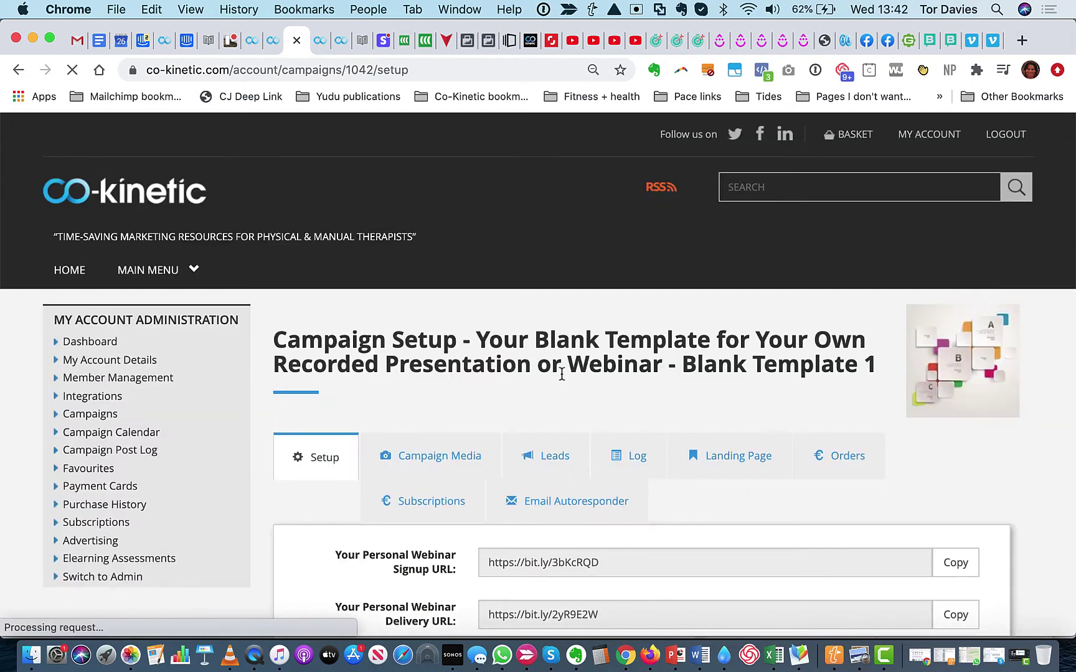
scroll(562, 373, "down", 3)
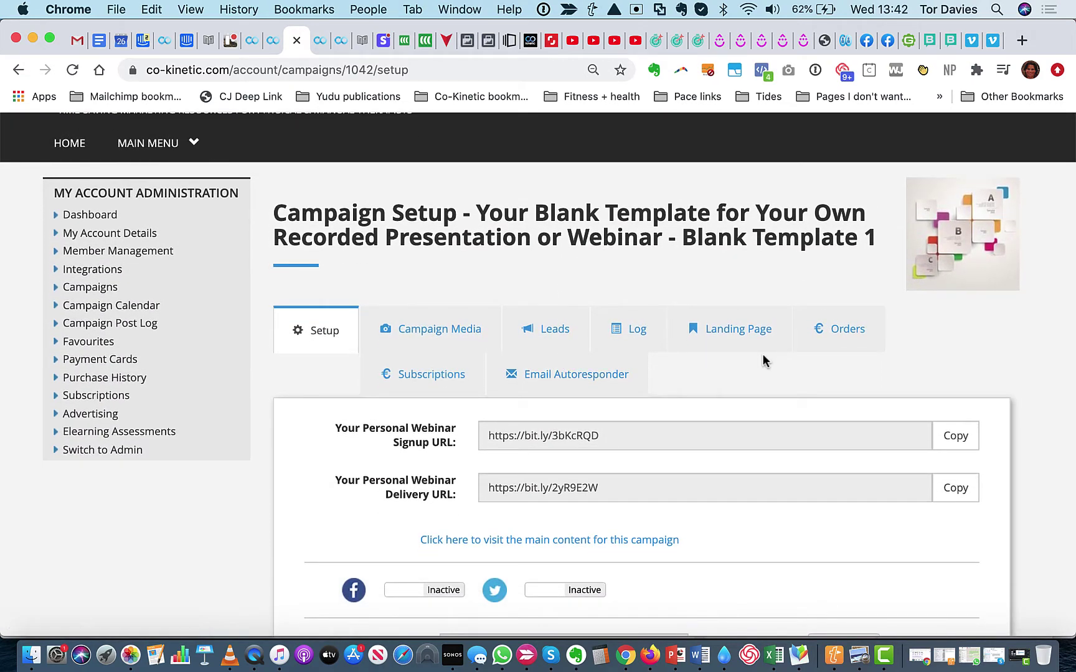
left_click(734, 328)
scroll(731, 327, "down", 8)
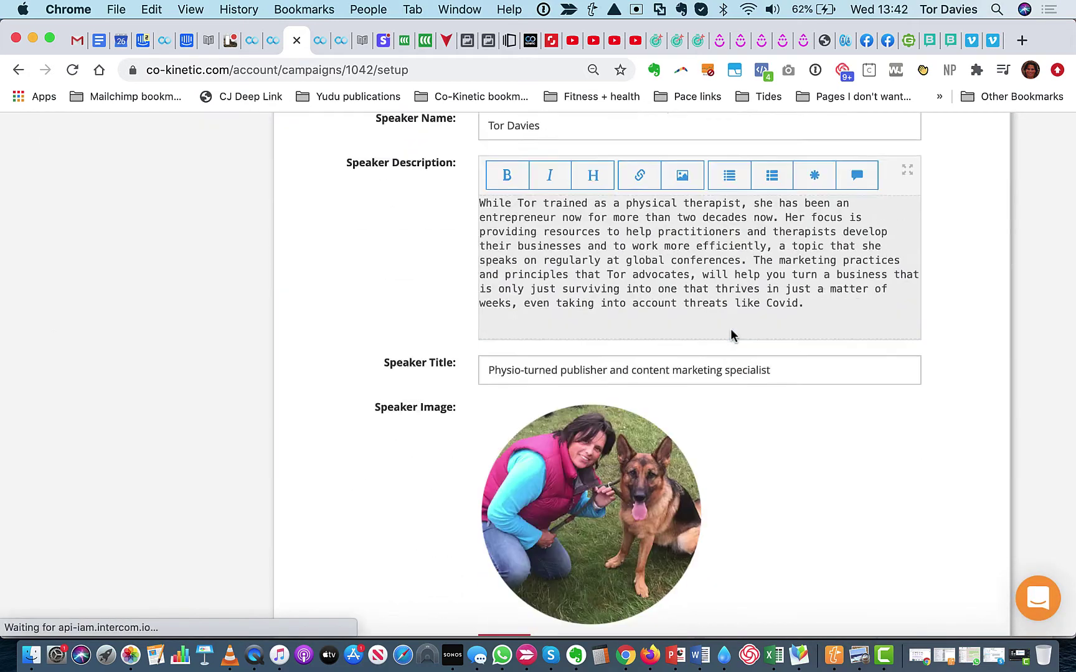
scroll(731, 335, "down", 20)
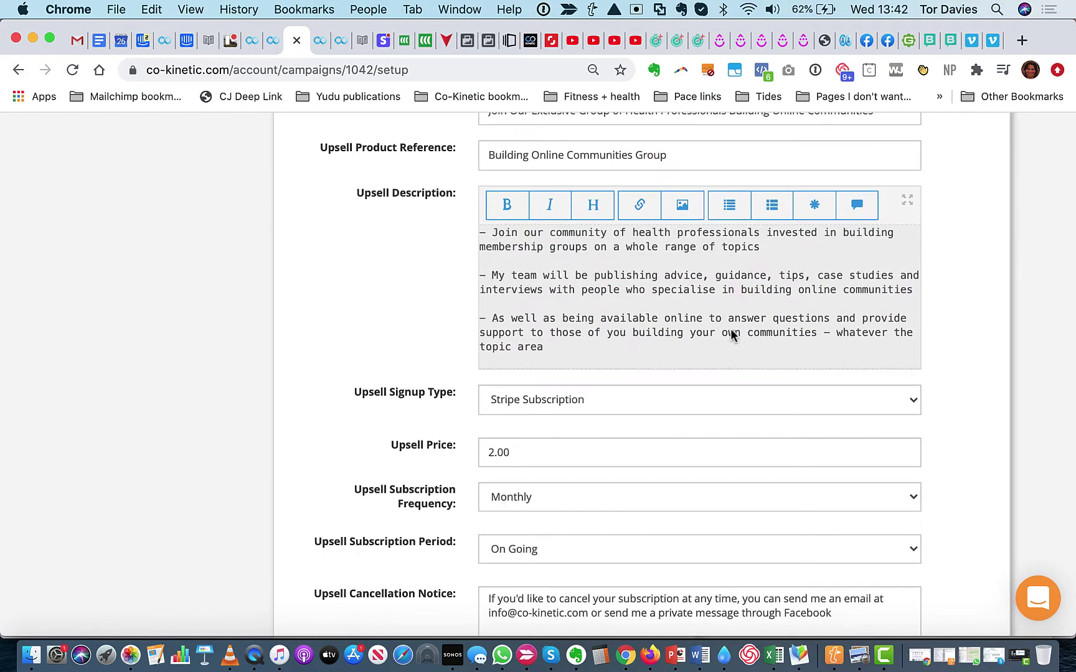
scroll(732, 334, "down", 15)
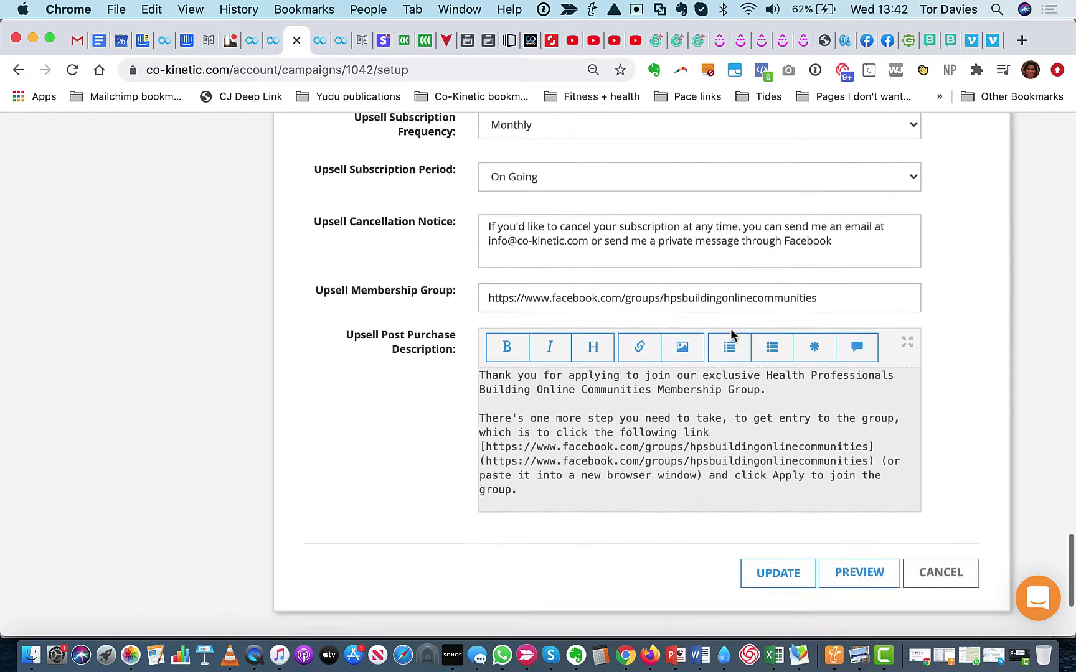
scroll(731, 336, "down", 2)
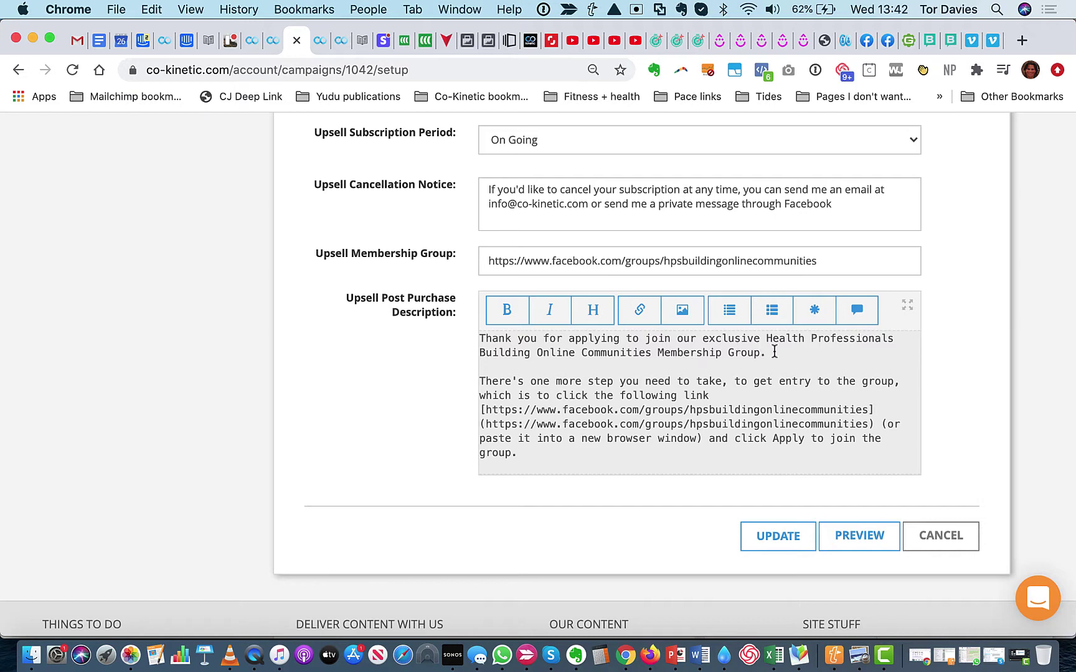
Delete the opening thank-you paragraph and return to the membership email in Gmail
left_click_drag(774, 352, 459, 350)
key("BackSpace")
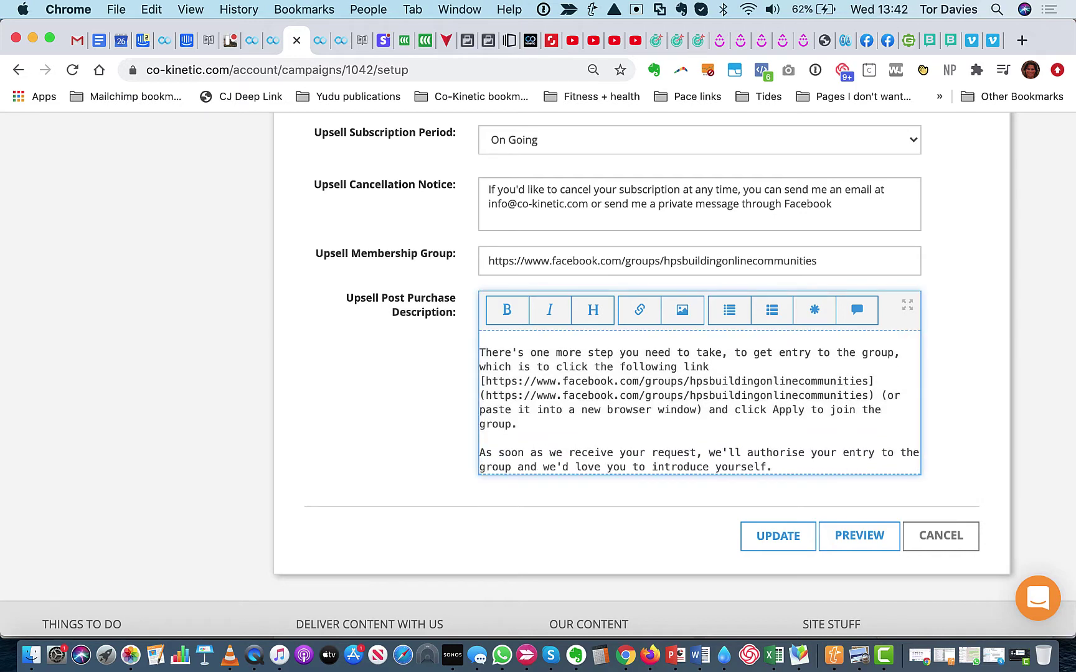
left_click(76, 41)
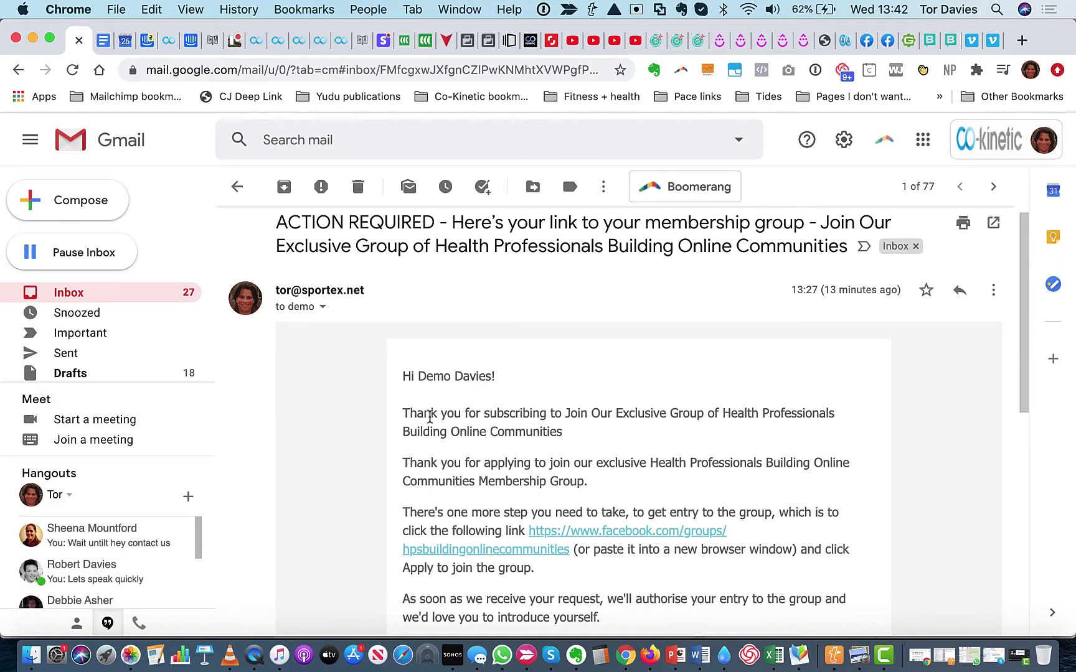
left_click_drag(404, 414, 583, 430)
scroll(673, 423, "down", 3)
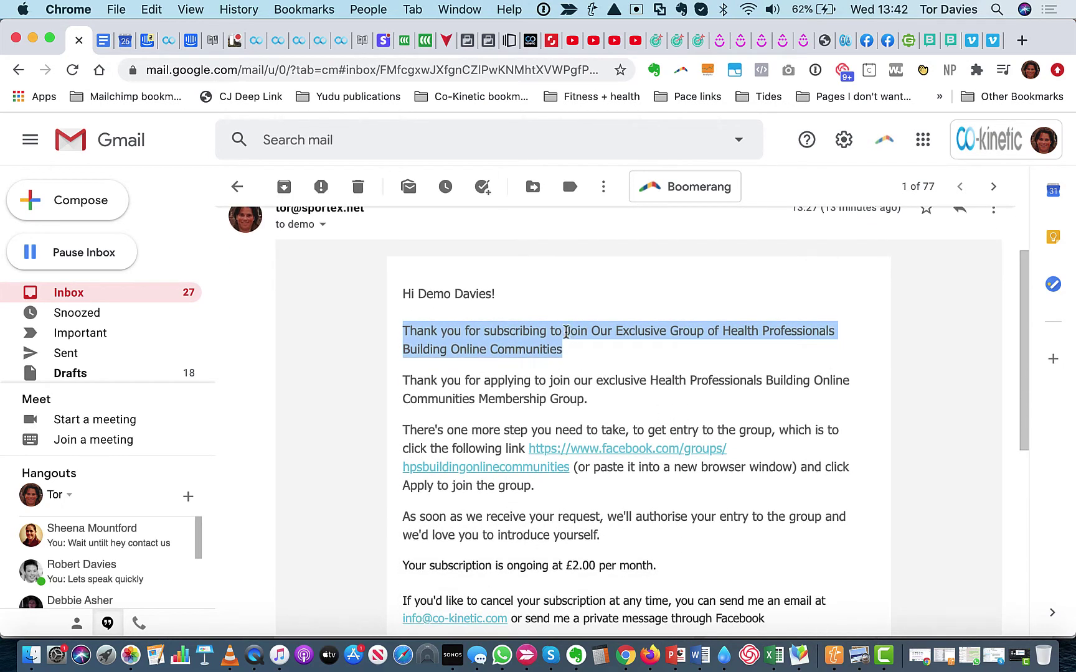
left_click(565, 331)
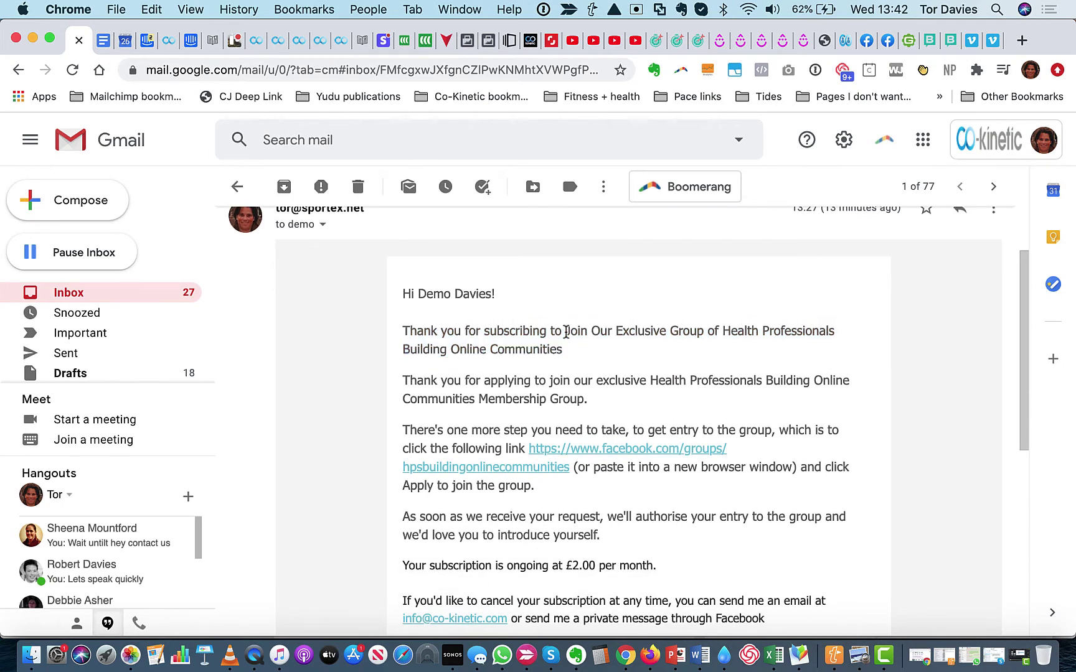
left_click(298, 42)
scroll(398, 311, "up", 2)
scroll(395, 342, "up", 10)
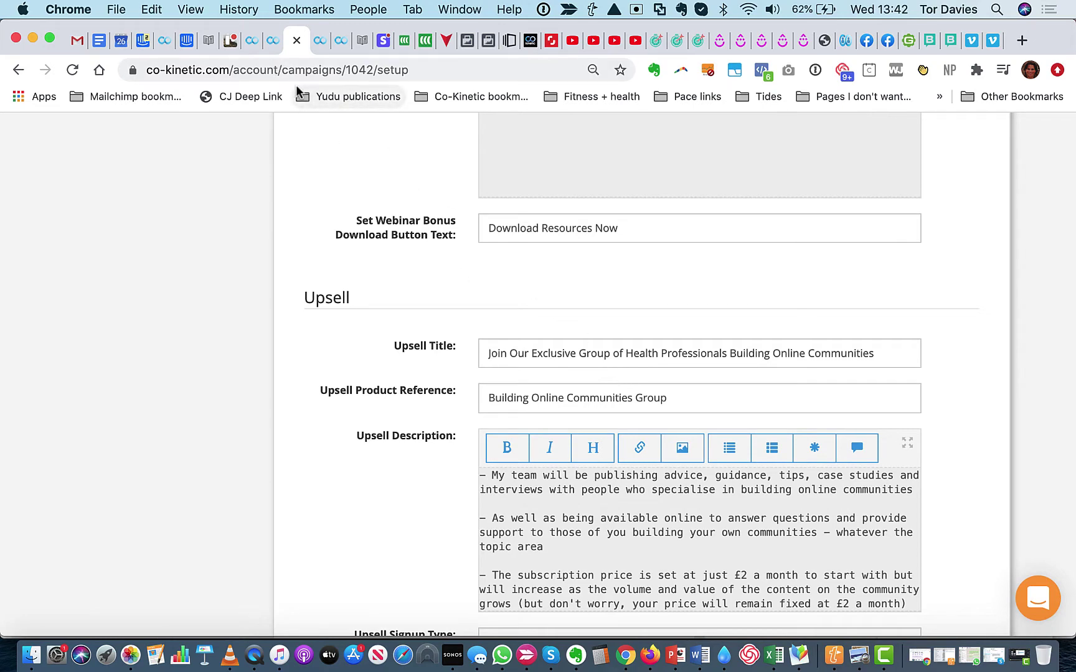
left_click(75, 44)
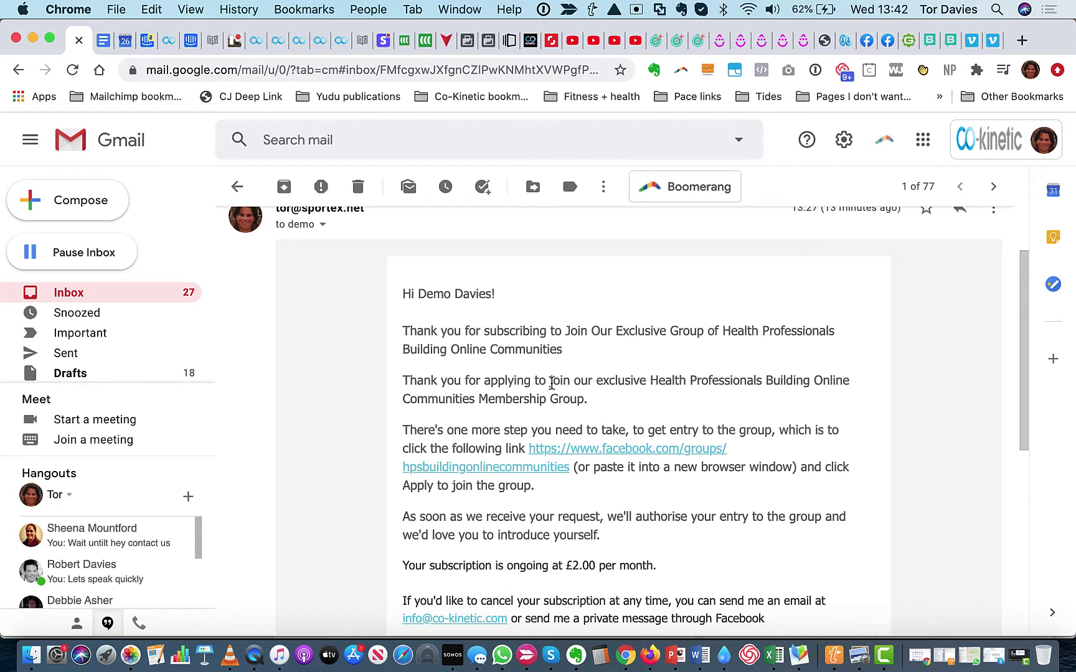
scroll(529, 399, "down", 3)
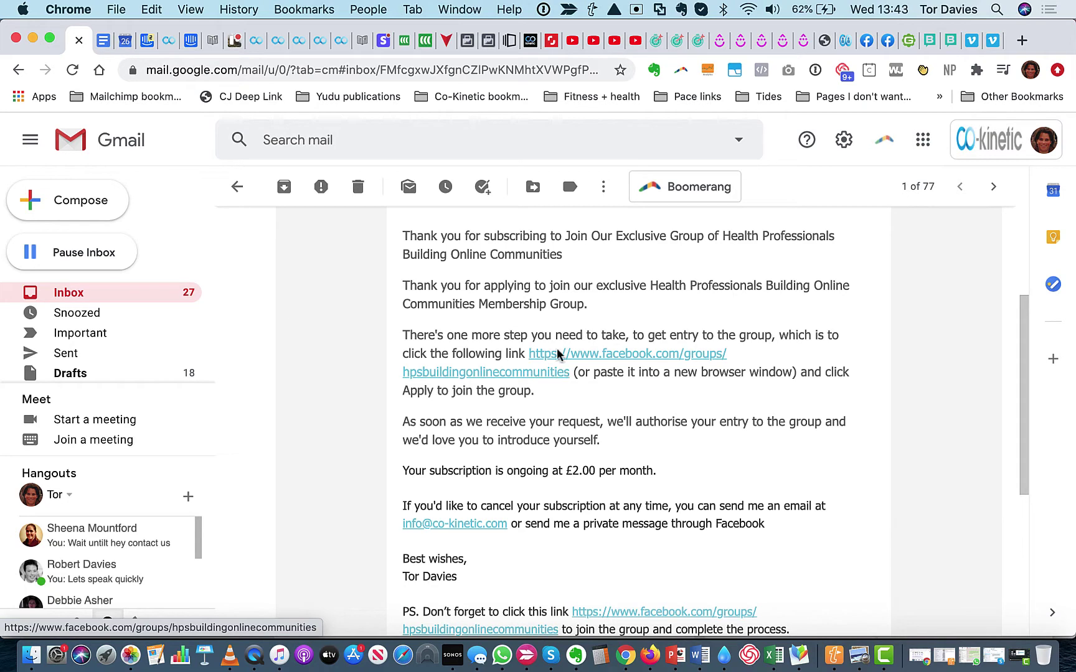
scroll(470, 322, "up", 5)
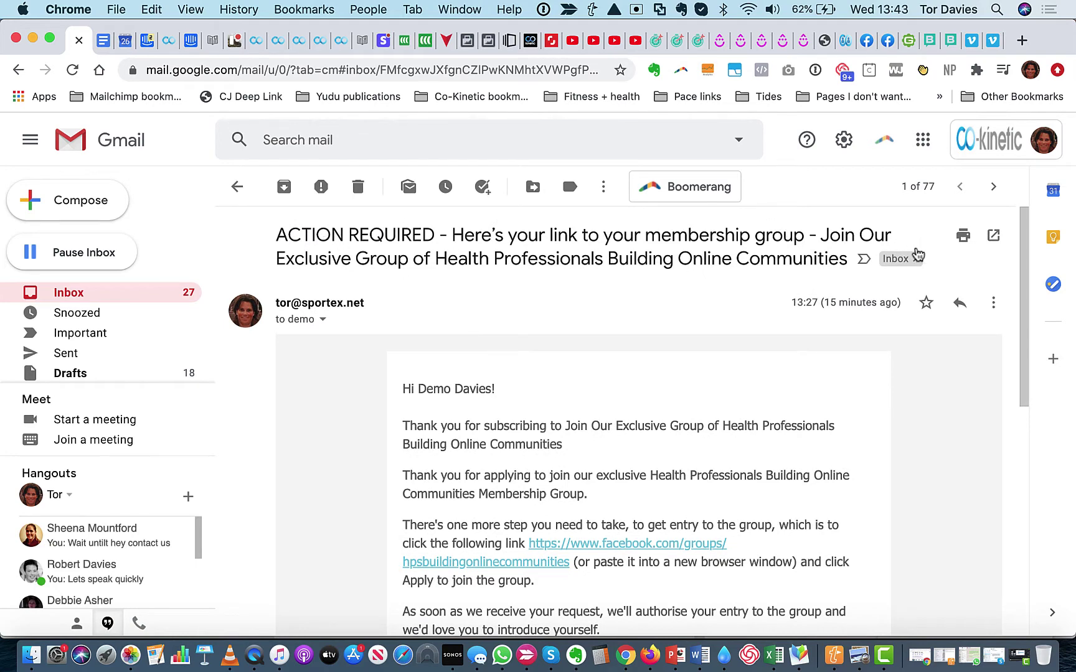
scroll(634, 345, "down", 2)
scroll(634, 345, "up", 2)
scroll(691, 401, "down", 5)
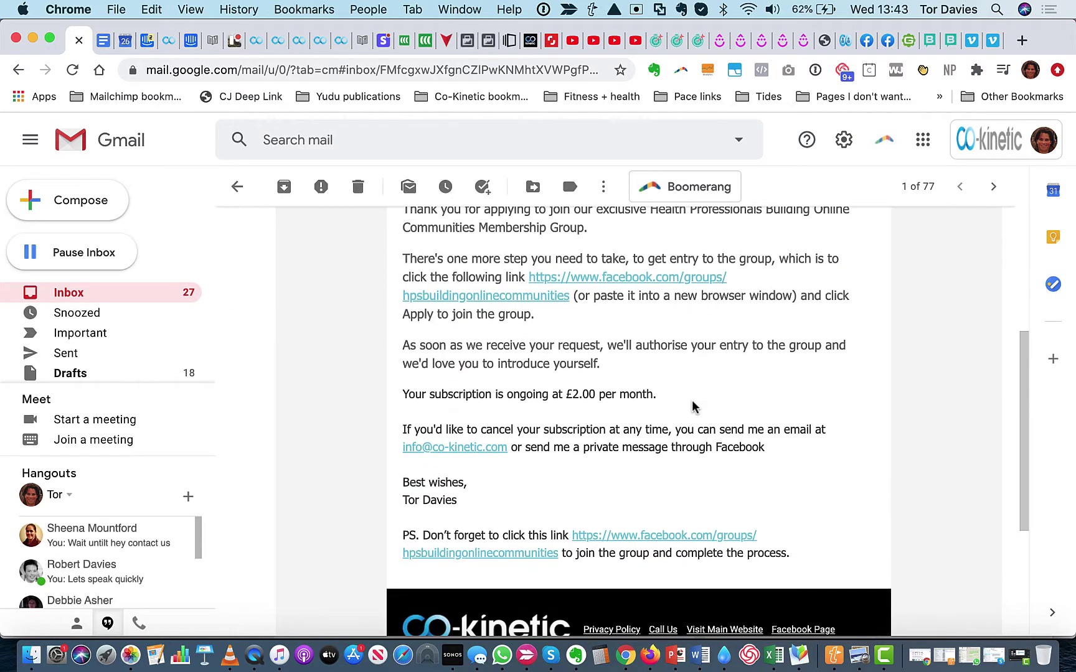
scroll(463, 462, "up", 1)
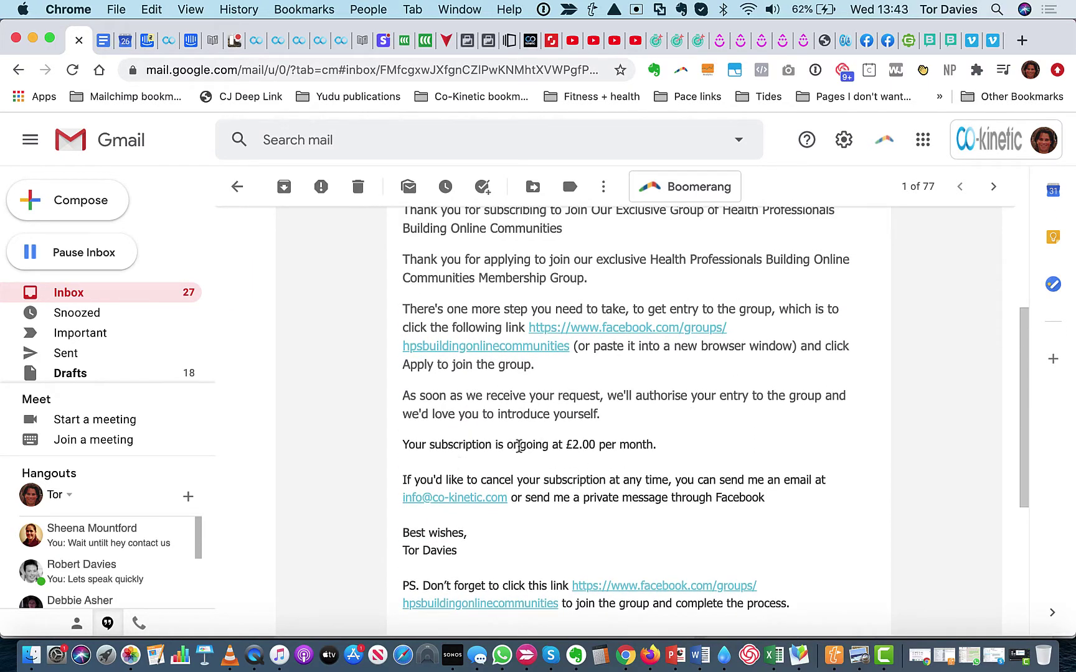
scroll(602, 443, "down", 1)
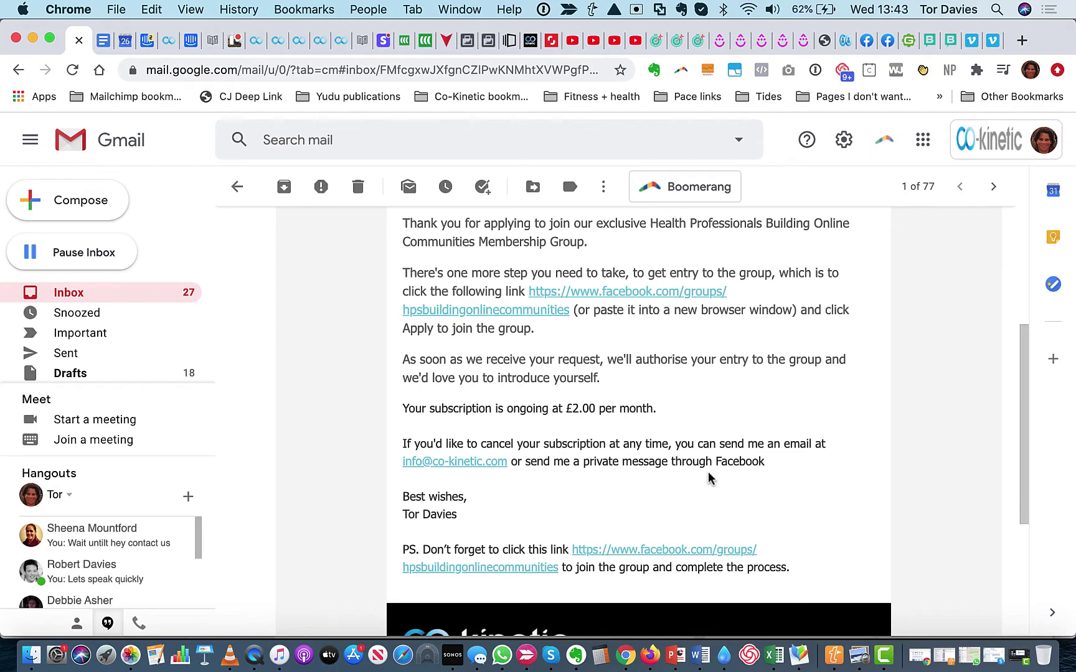
Review the shortened Upsell Post Purchase Description, then scroll the Gmail membership email down to its PS
left_click(297, 42)
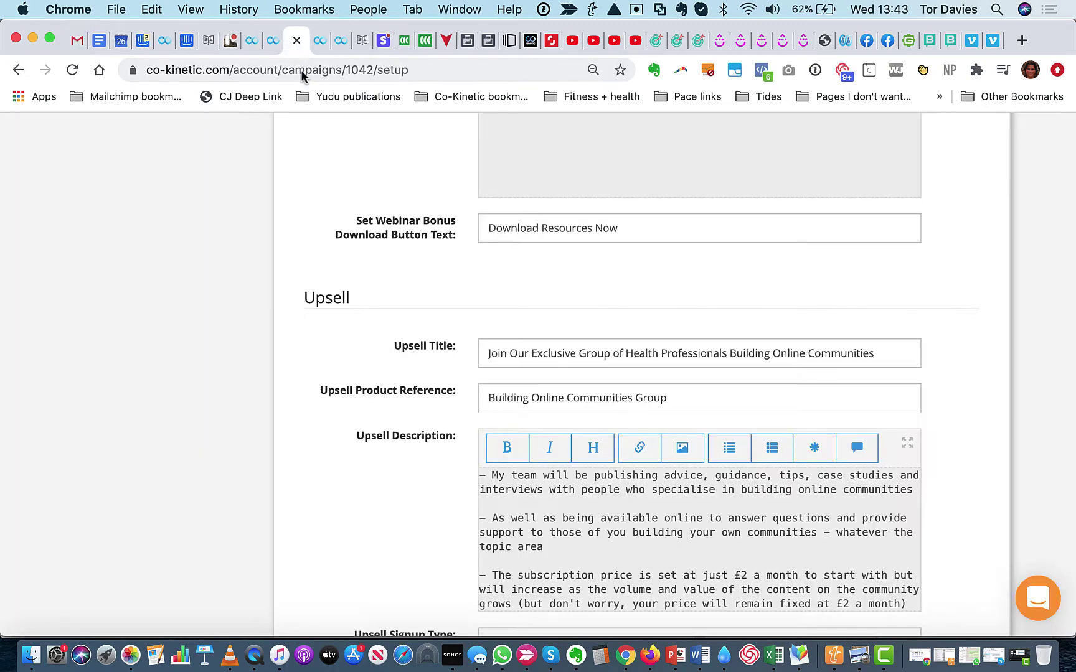
scroll(421, 374, "down", 10)
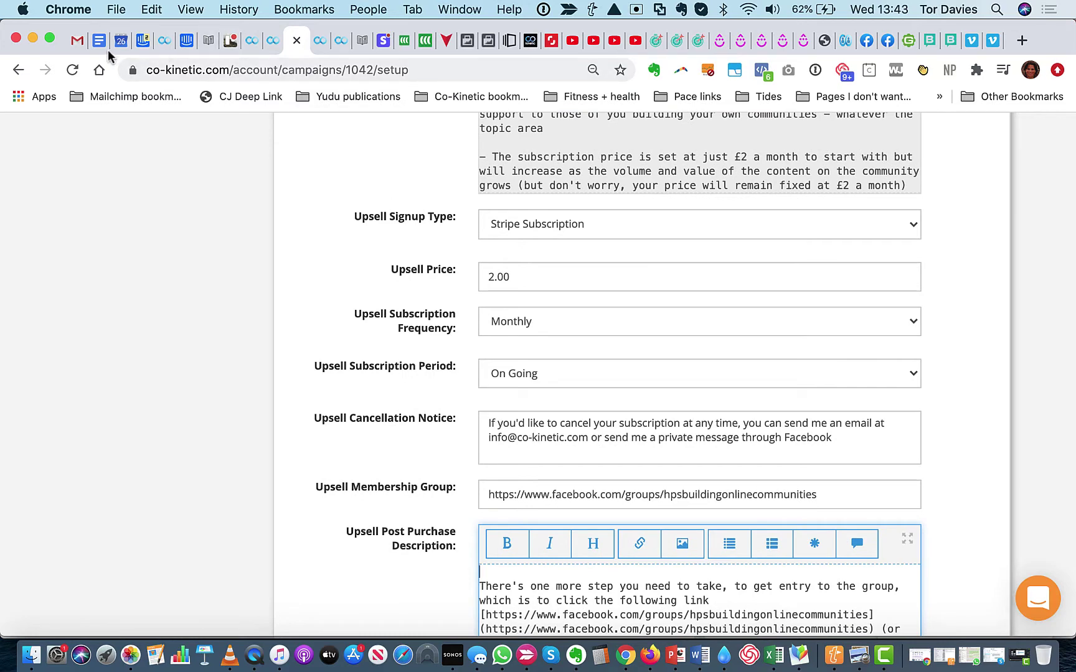
left_click(74, 48)
scroll(462, 286, "down", 2)
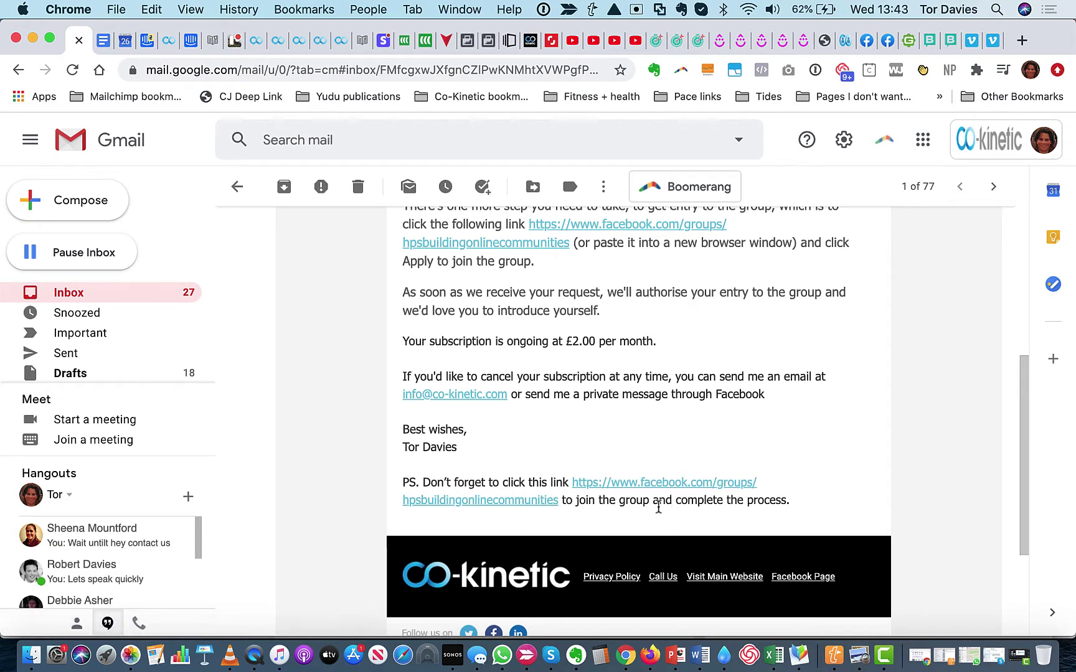
Leave Gmail for the 'How to Monetise Your Therapy Skills Online' webinar delivery page
scroll(770, 484, "down", 1)
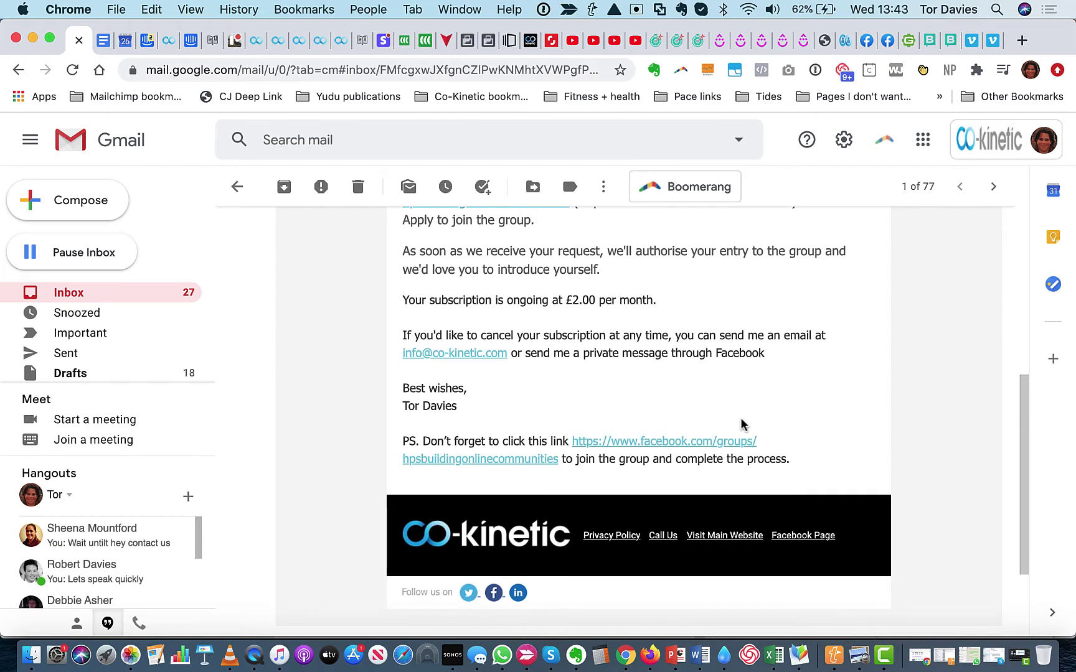
left_click(319, 41)
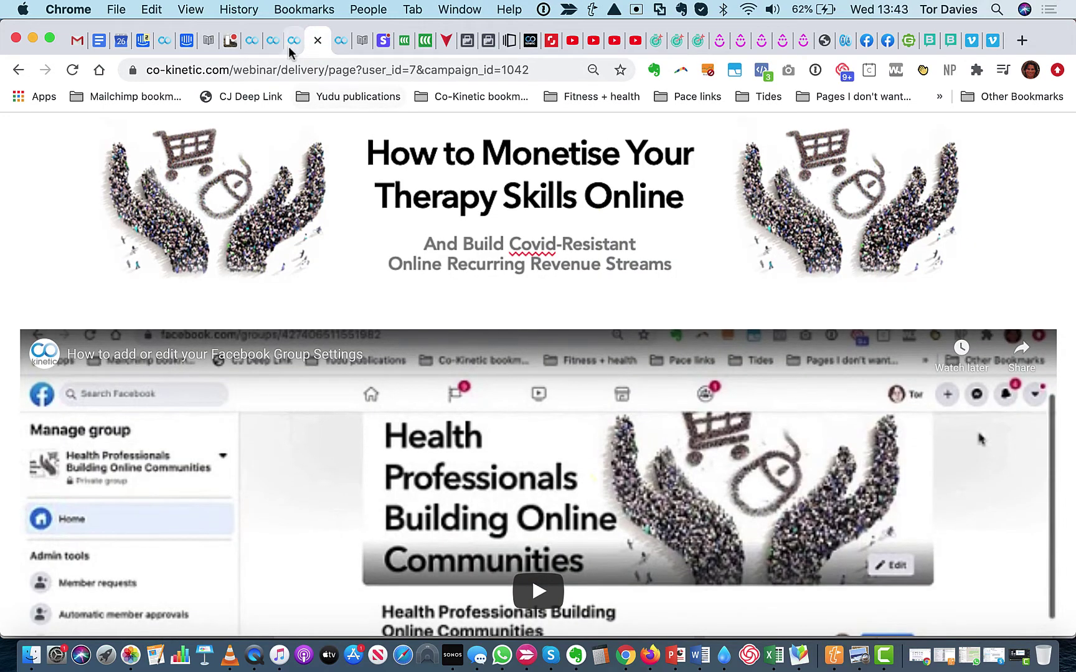
Check the group's new joiners in Groups Admin, then view dashboard totals: 324 leads, £2.00 orders, 1 active member
left_click(296, 40)
scroll(186, 330, "up", 10)
scroll(184, 330, "up", 15)
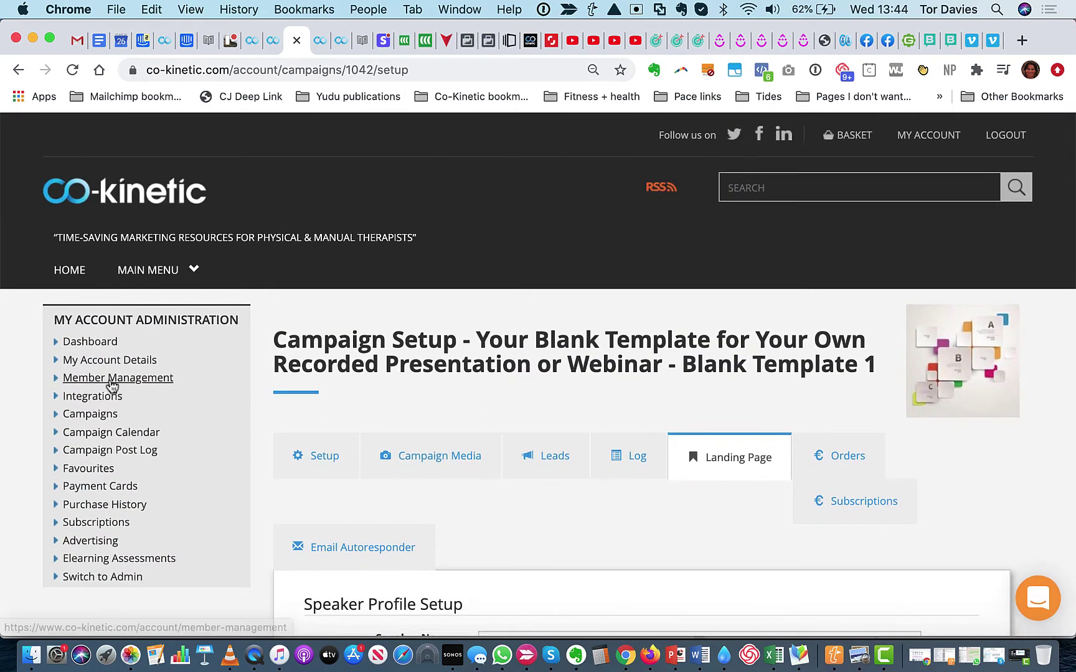
left_click(112, 378)
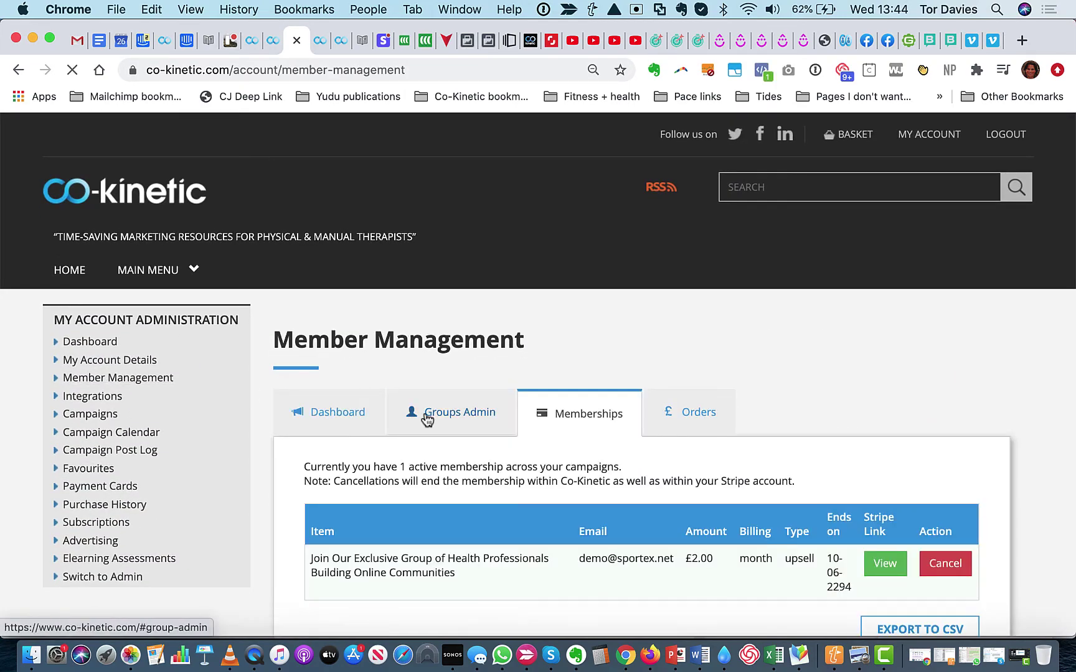
scroll(426, 413, "down", 1)
left_click(443, 375)
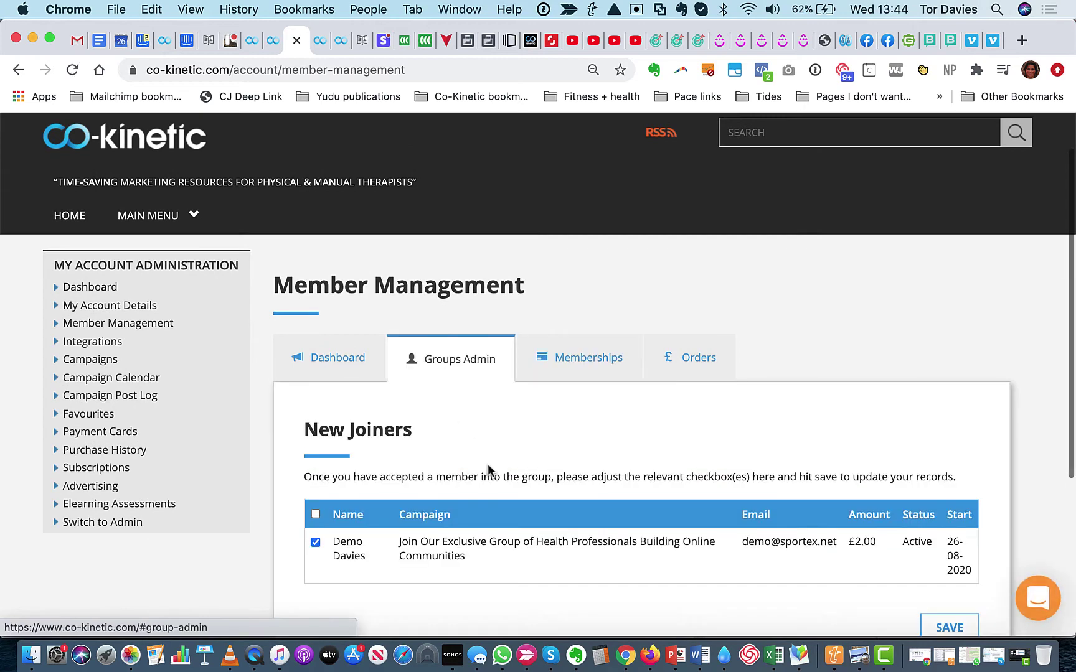
scroll(487, 471, "down", 1)
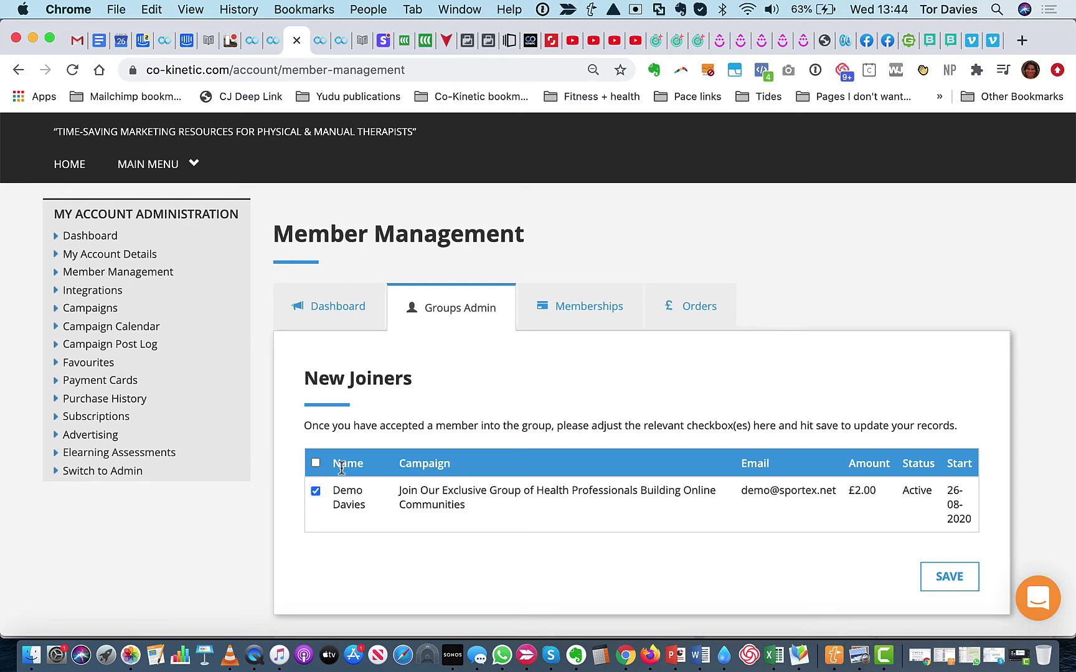
left_click(334, 323)
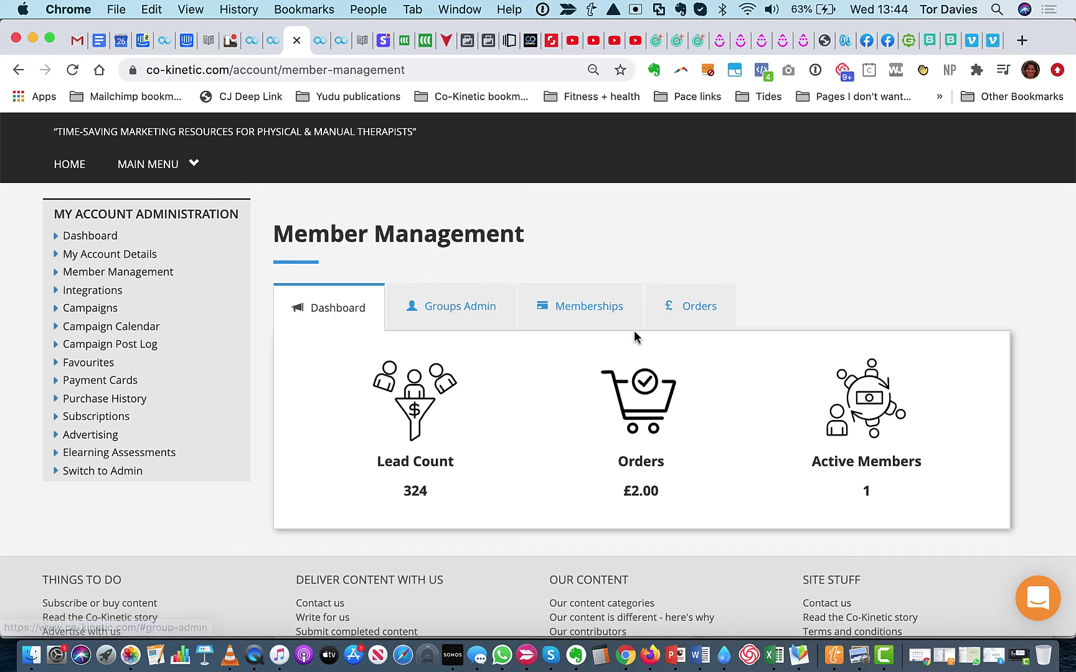
List memberships, verify the £2.00 monthly upsell subscription in Stripe, and return to Member Management
left_click(592, 316)
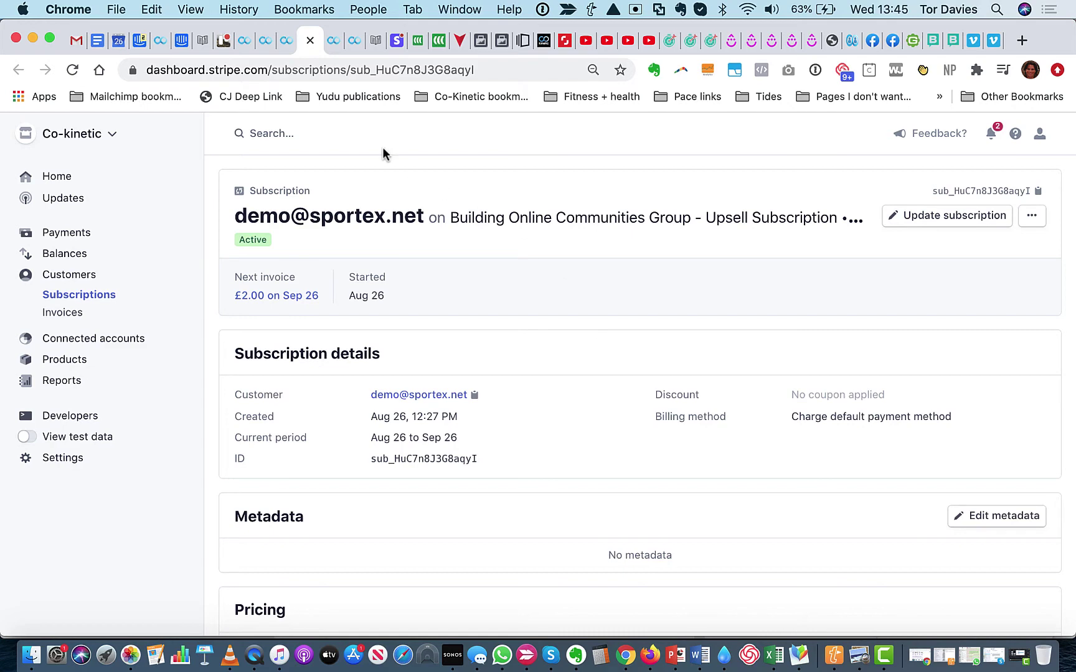
left_click(285, 43)
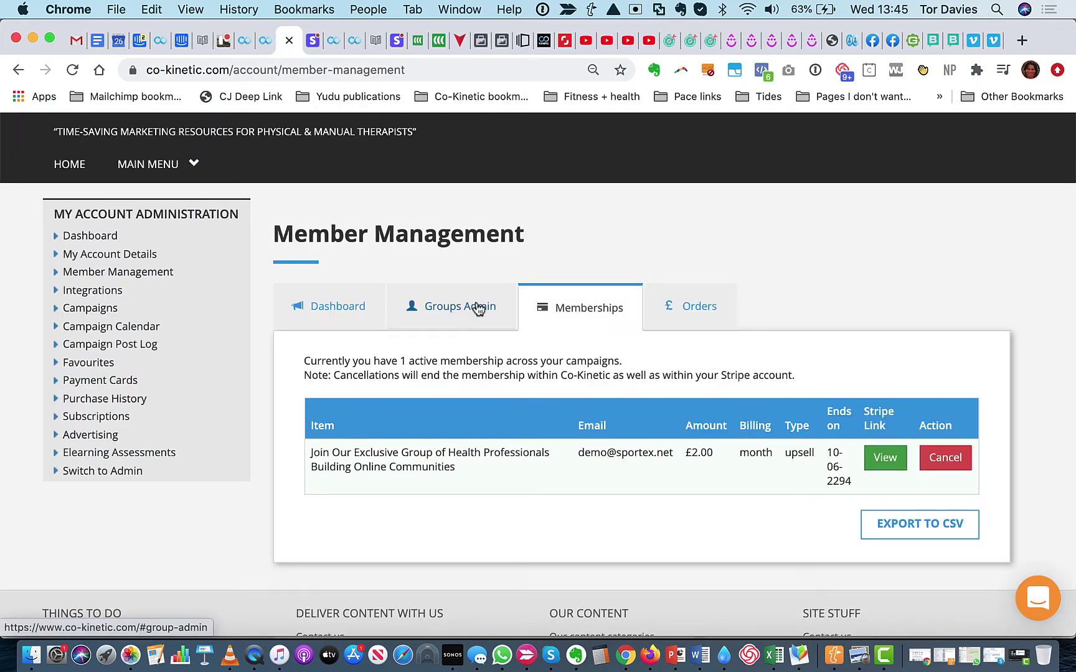
Cancel the £2.00 upsell membership, then mark the lapsed member removed in Groups Admin and save
left_click(953, 466)
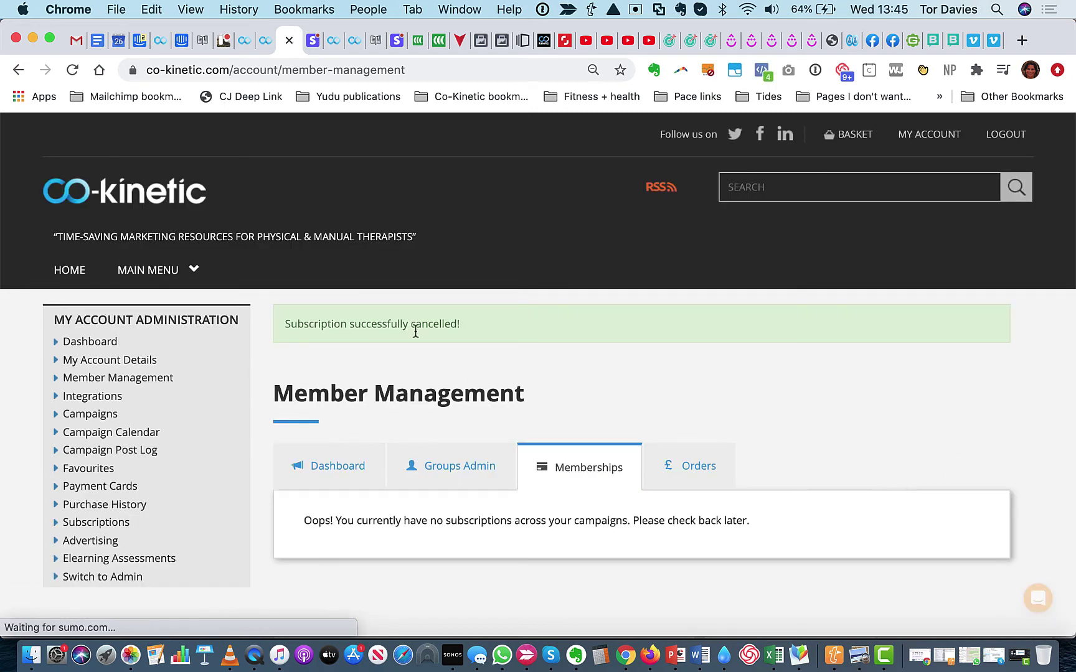
left_click(463, 477)
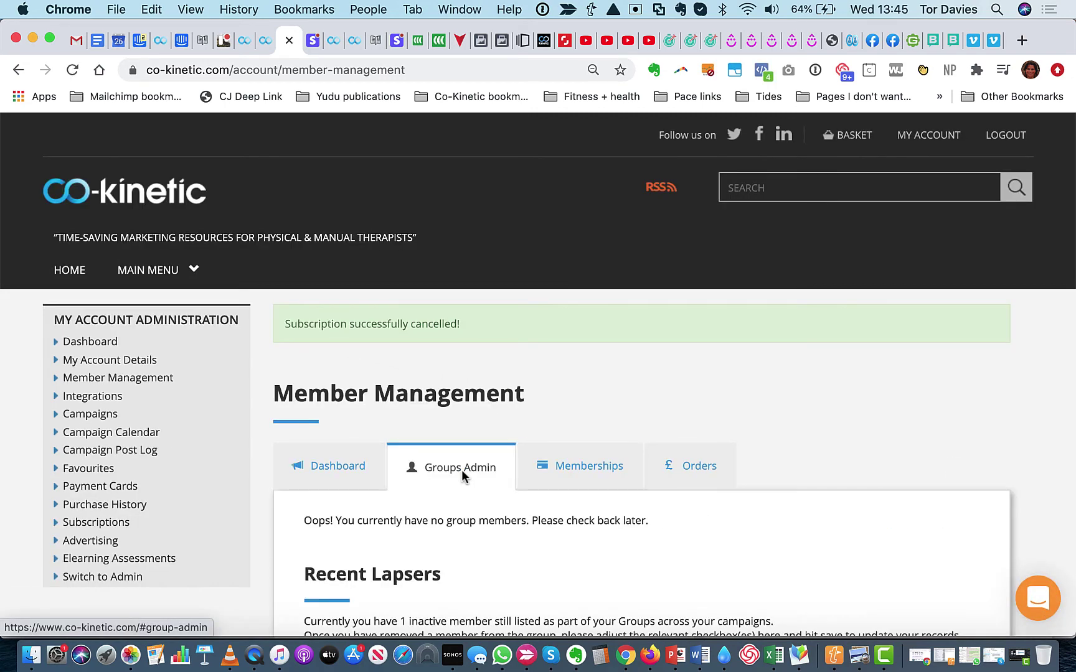
scroll(464, 477, "down", 5)
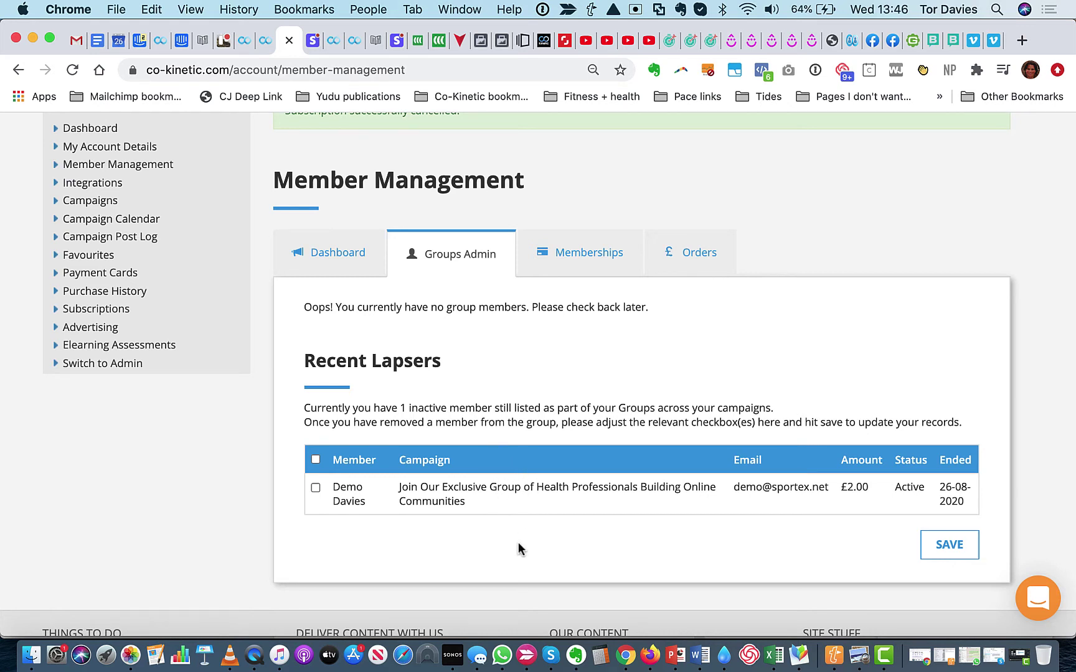
left_click(316, 488)
left_click(957, 549)
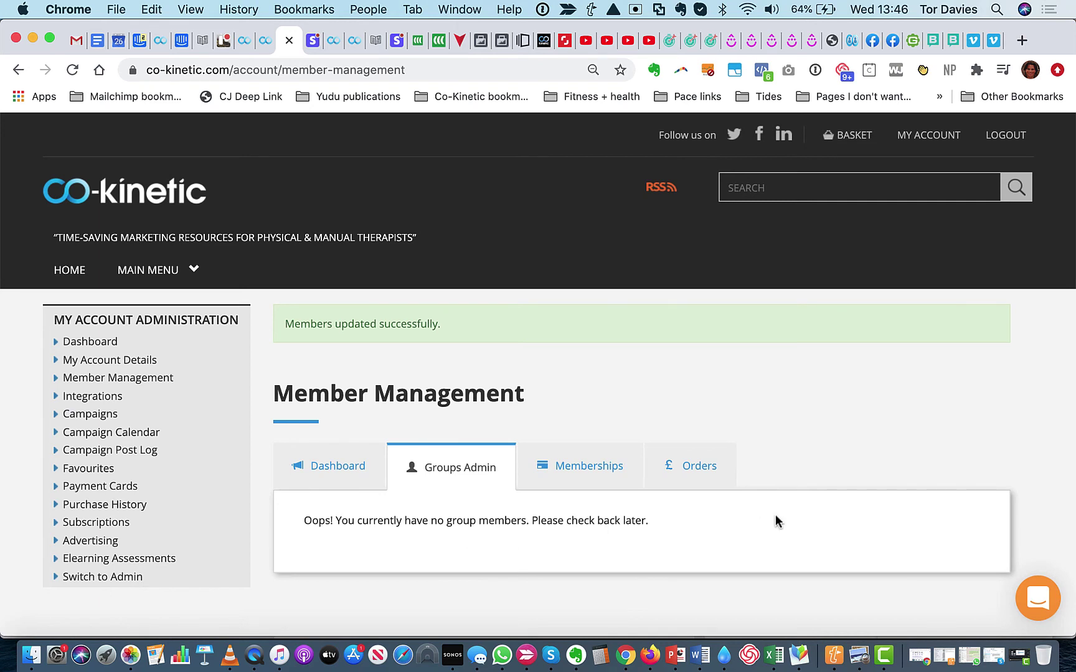
Reload the Stripe subscription page to confirm it's Canceled, then list the succeeded payments
left_click(313, 40)
scroll(528, 286, "down", 1)
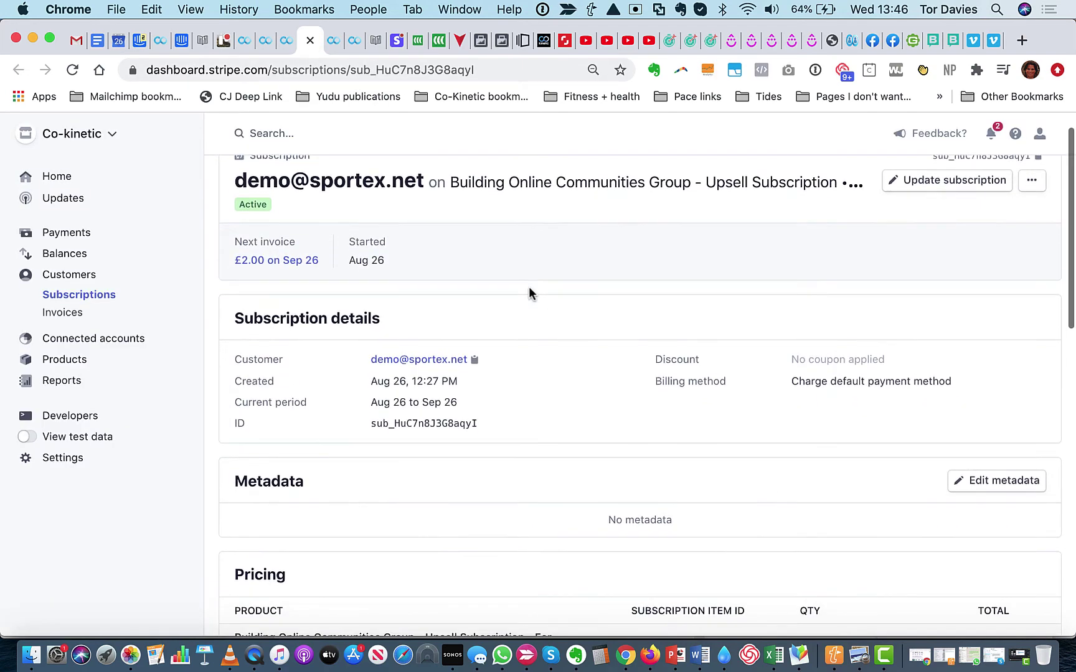
scroll(529, 286, "up", 1)
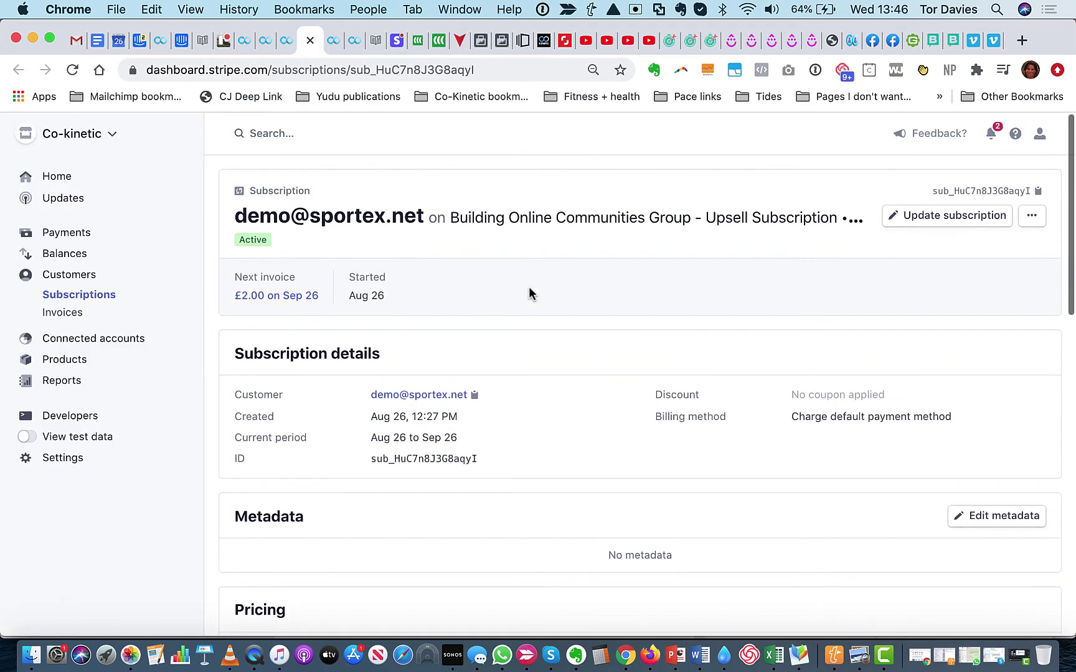
right_click(827, 286)
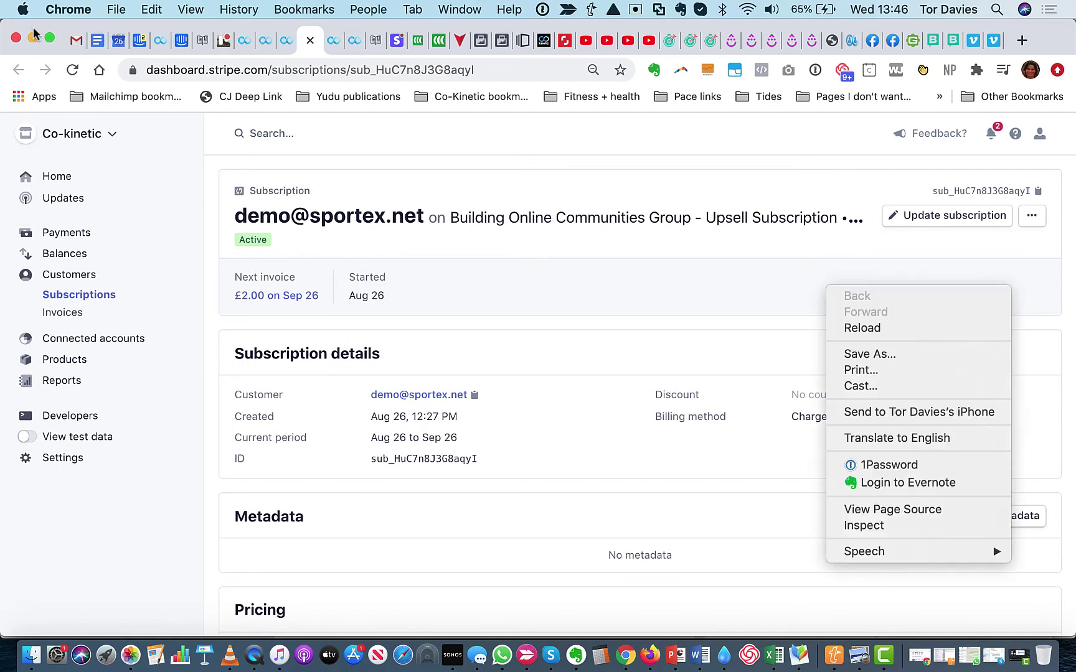
left_click(72, 69)
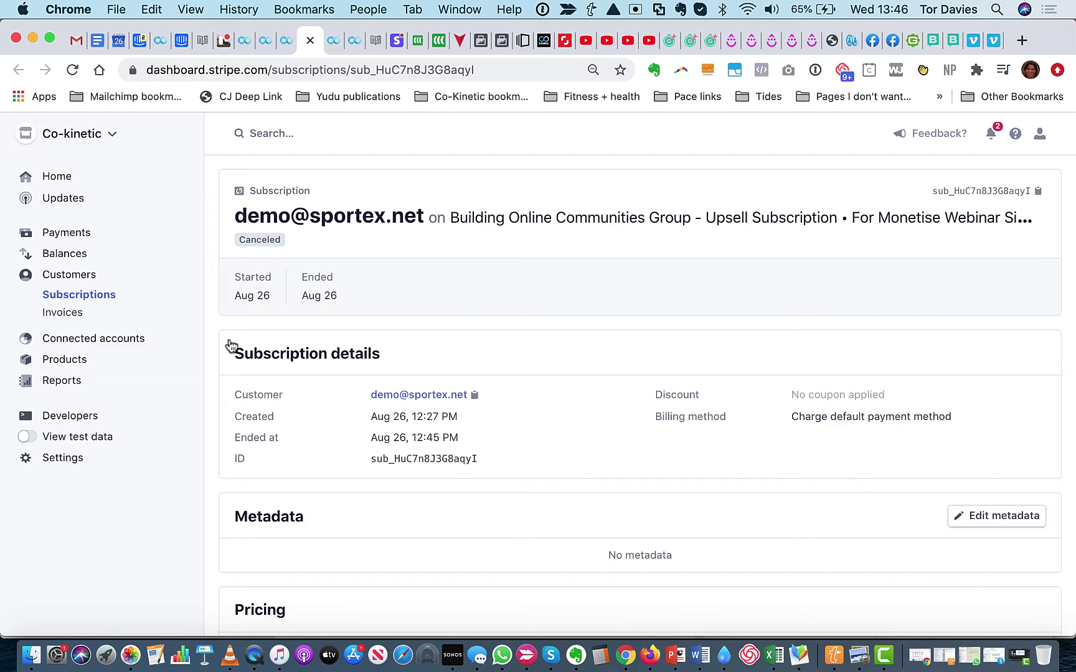
left_click(66, 234)
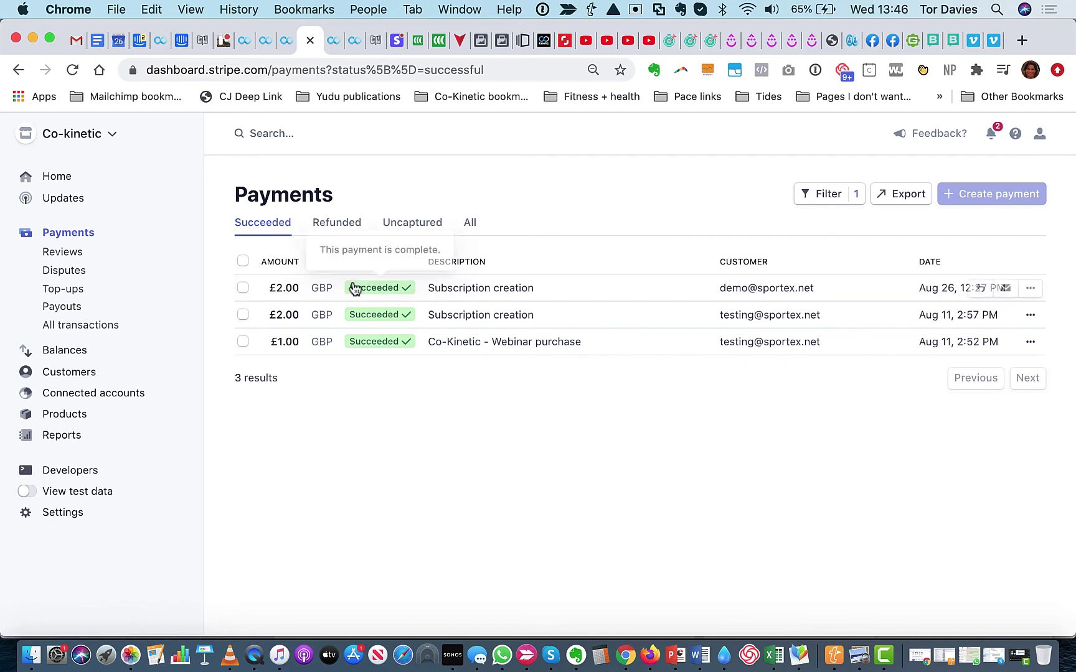
Refund the £2.00 Aug 26 payment with reason Duplicate and details 'Done for testing'
left_click(1030, 290)
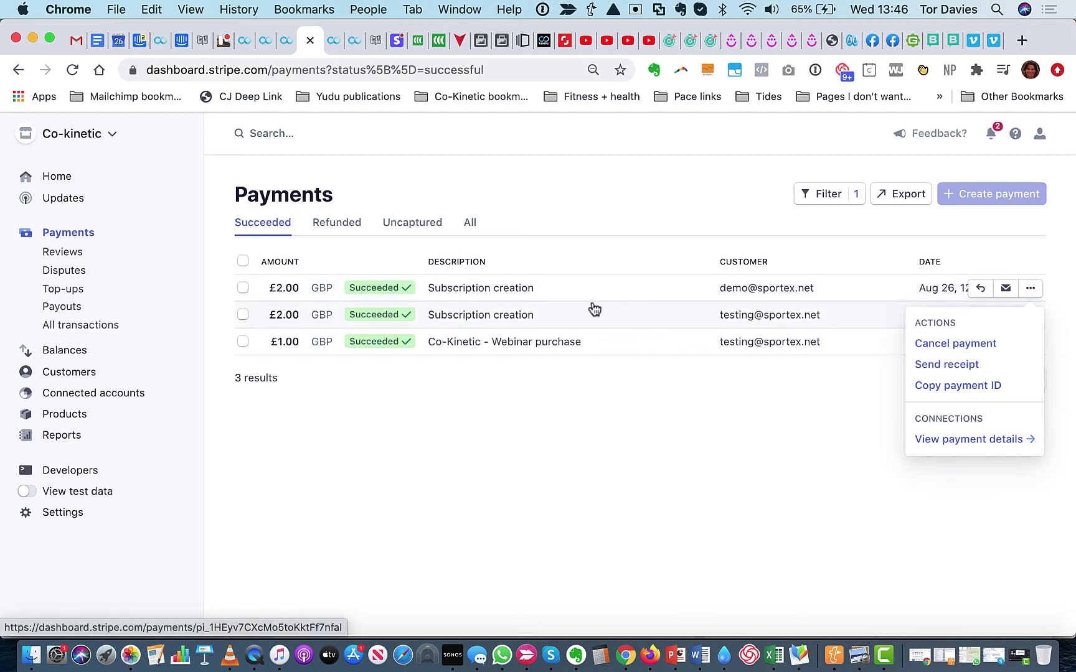
left_click(573, 293)
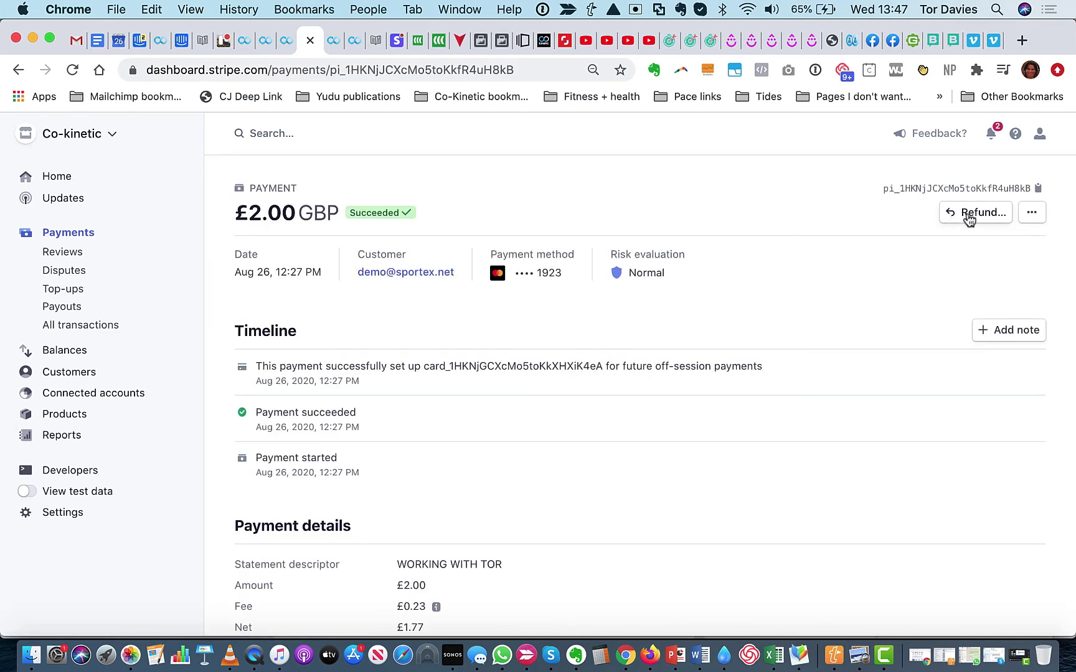
left_click(969, 215)
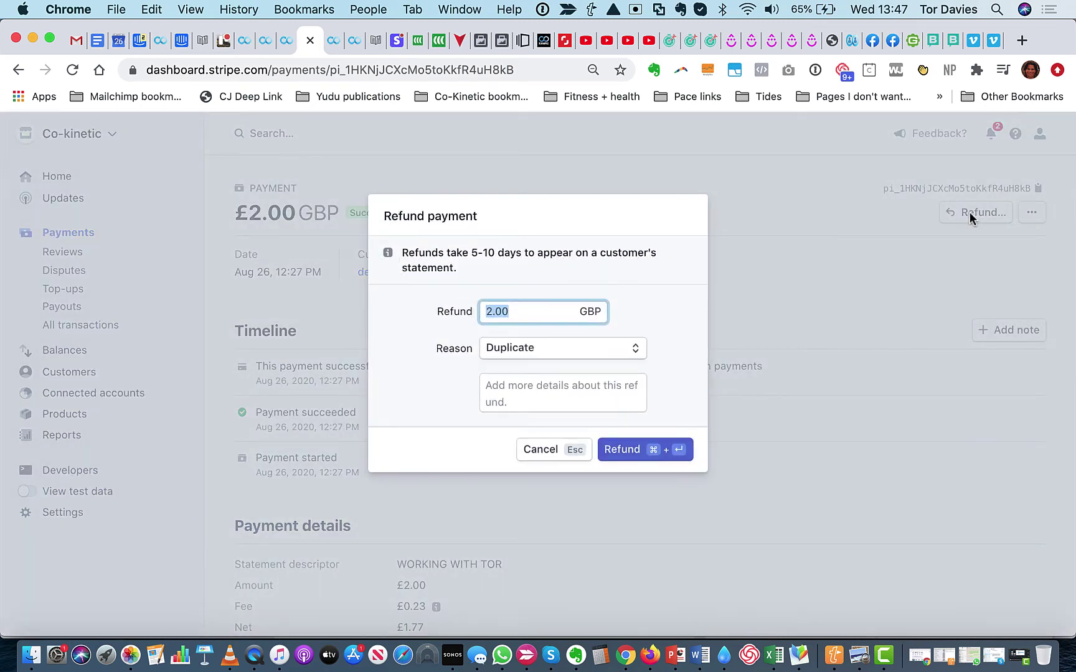
left_click(593, 359)
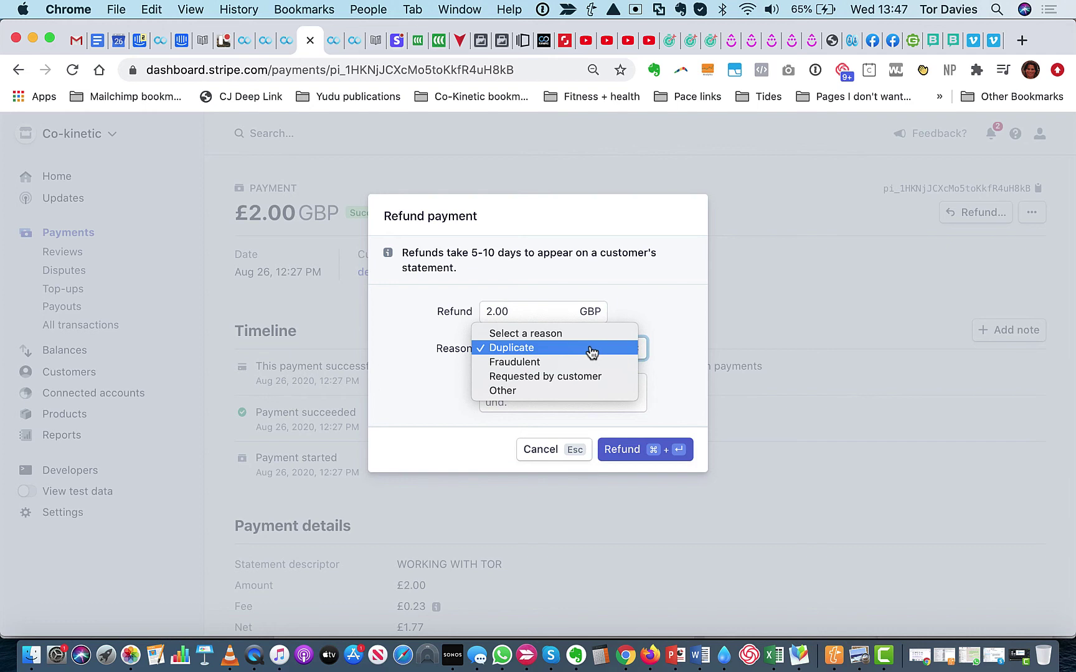
left_click(591, 352)
left_click(557, 392)
type("Done for ")
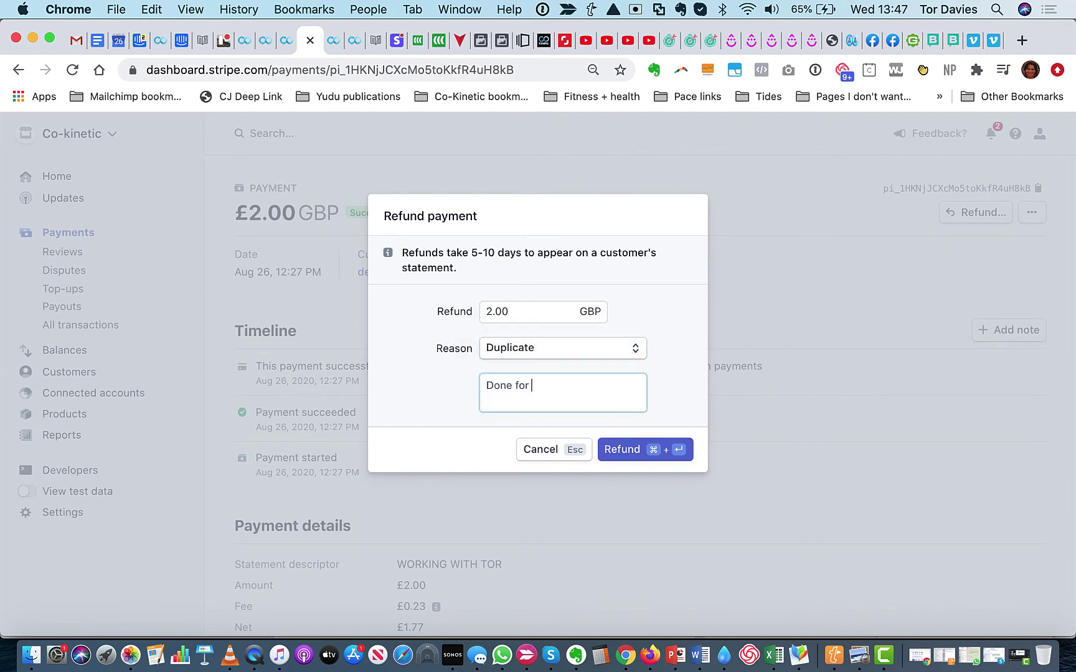
type("testing")
left_click(629, 459)
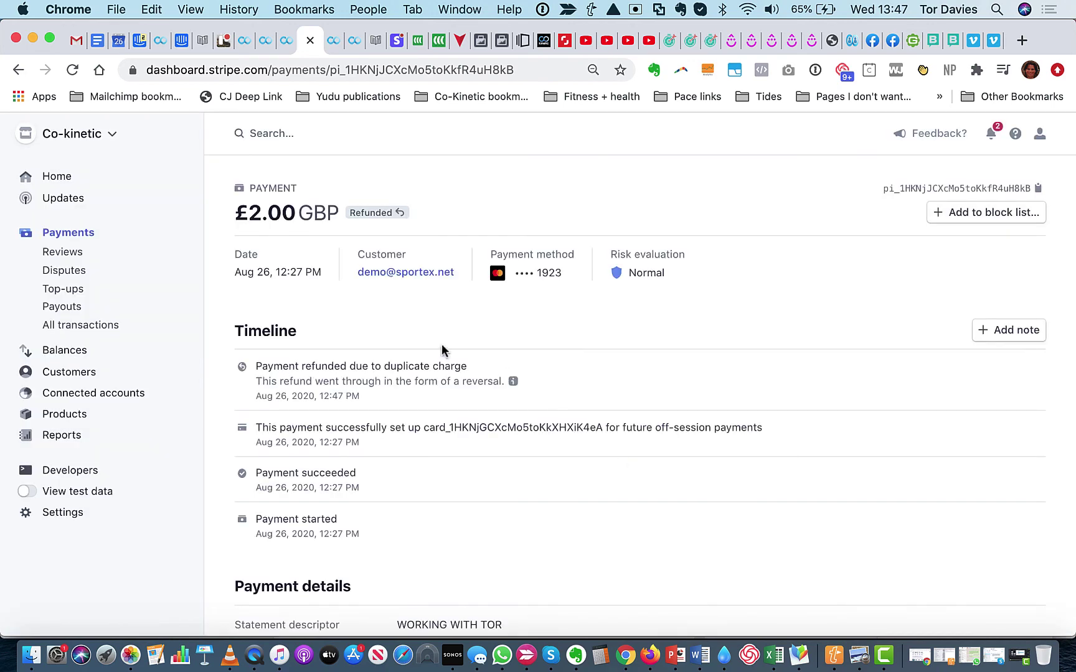
mouse_move(385, 212)
Switch back to Co-Kinetic's Member Management tab, now listing no group members
left_click(286, 41)
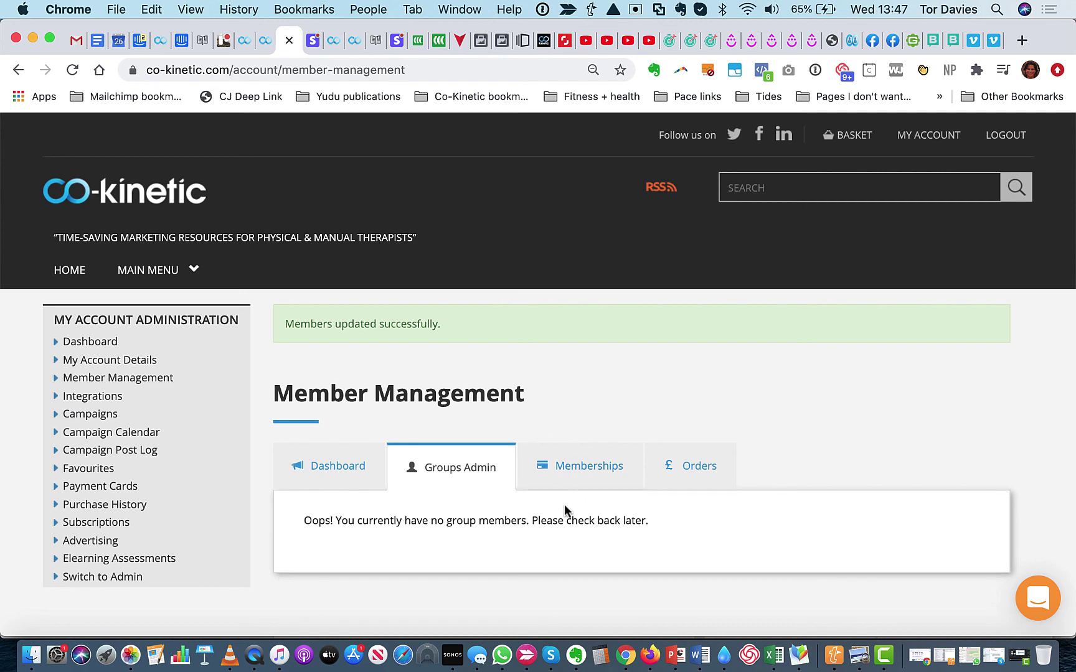